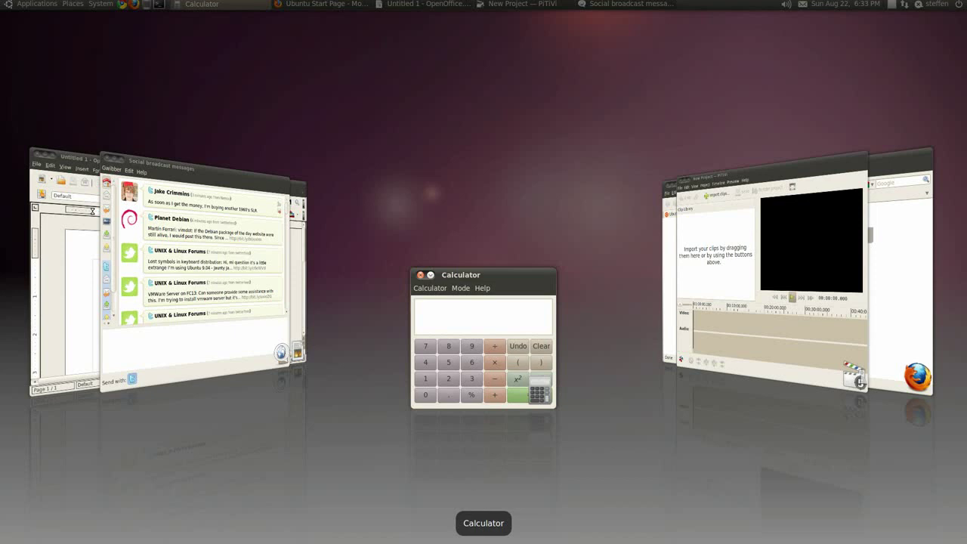
# Cycle with Alt+Shift+Tab through the Gwibber, Writer, Firefox and PiTiVi windows.
pyautogui.hotkey('alt', 'shift', 'Tab')
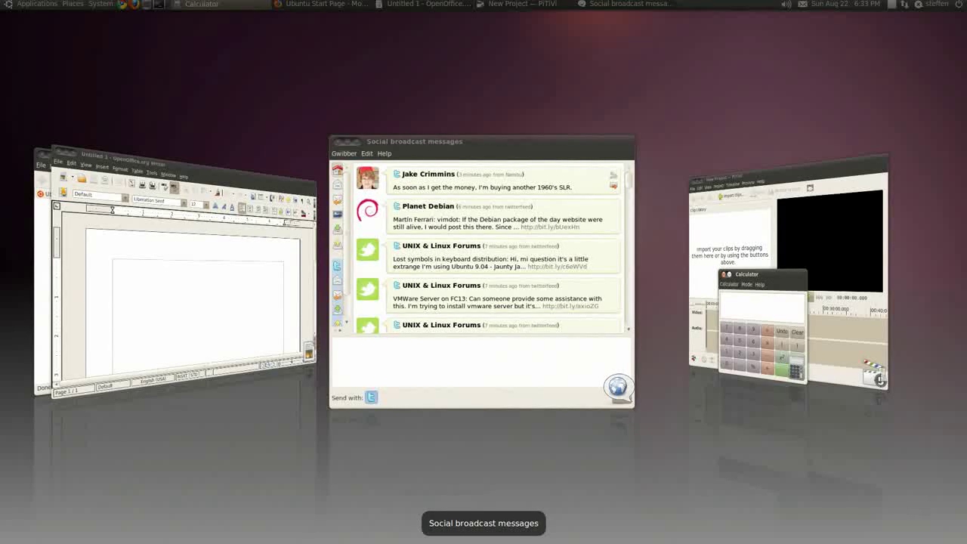
pyautogui.hotkey('alt', 'shift', 'Tab')
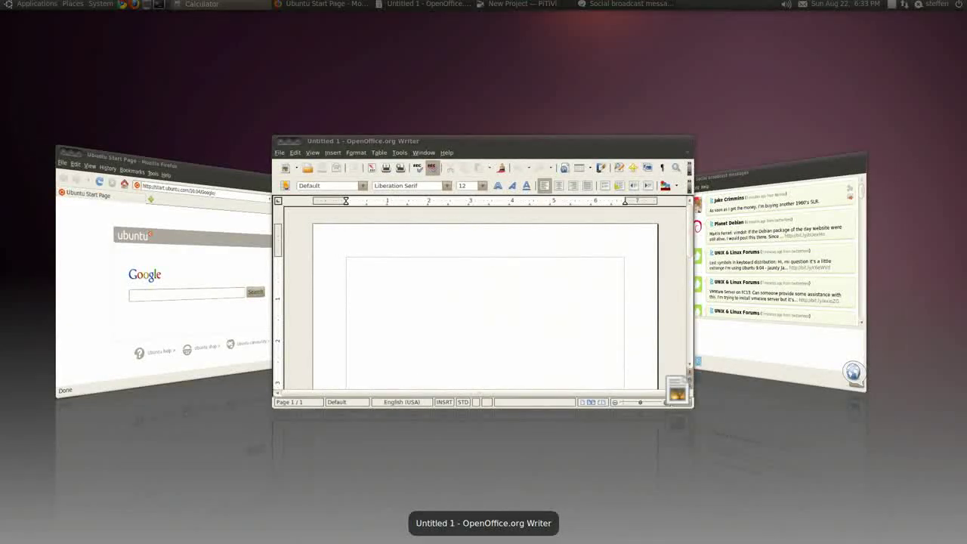
pyautogui.hotkey('alt', 'shift', 'Tab')
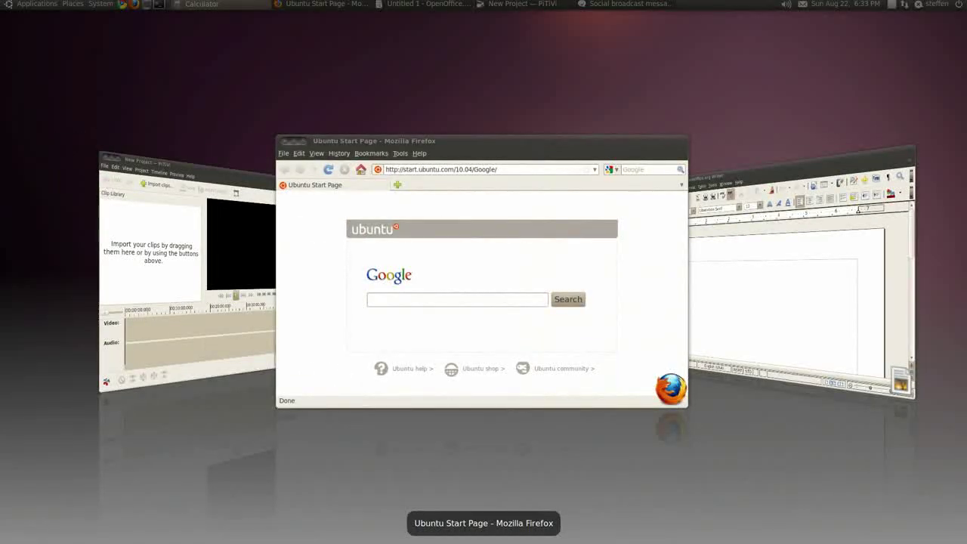
pyautogui.hotkey('alt', 'shift', 'Tab')
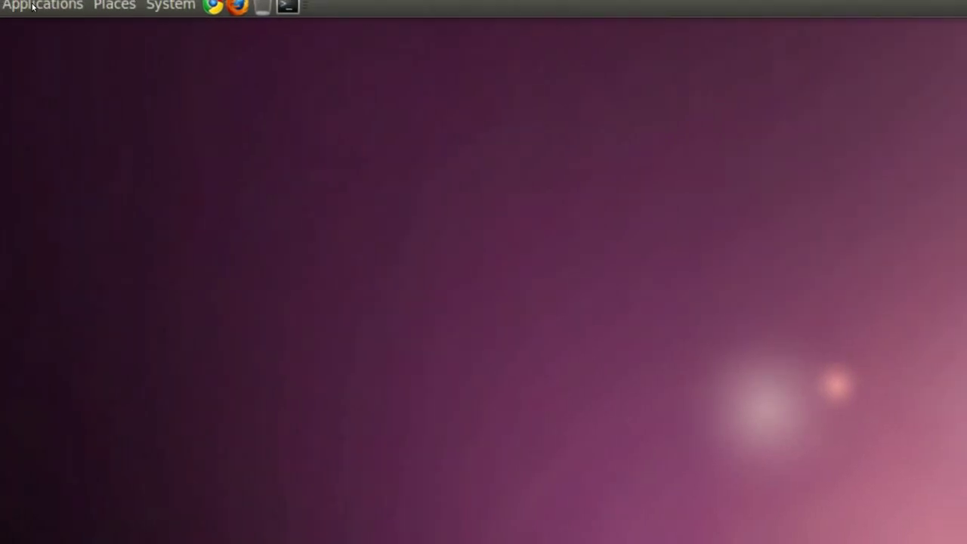
# Browse the Applications menu's Accessories, Games, Graphics, Internet and Office submenus.
pyautogui.click(3, 6)
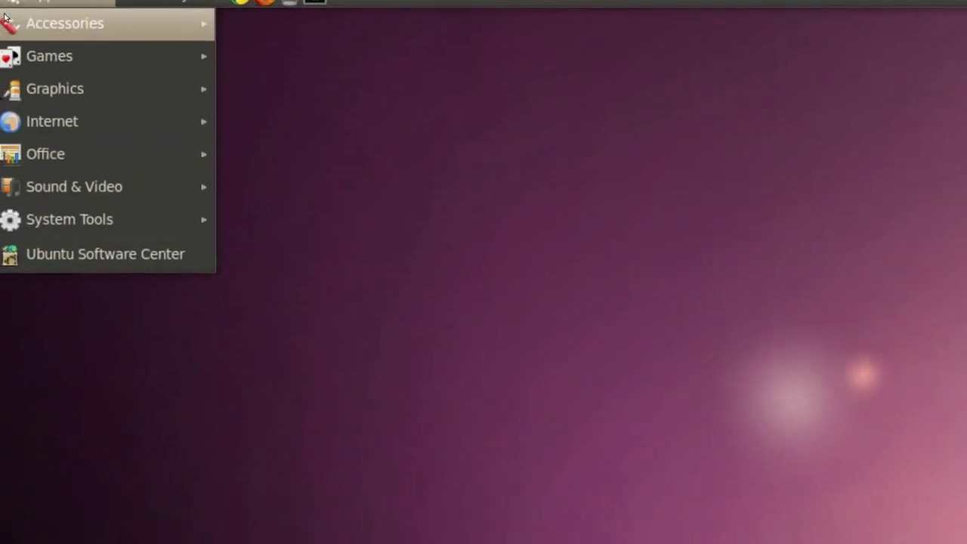
pyautogui.moveTo(4, 17)
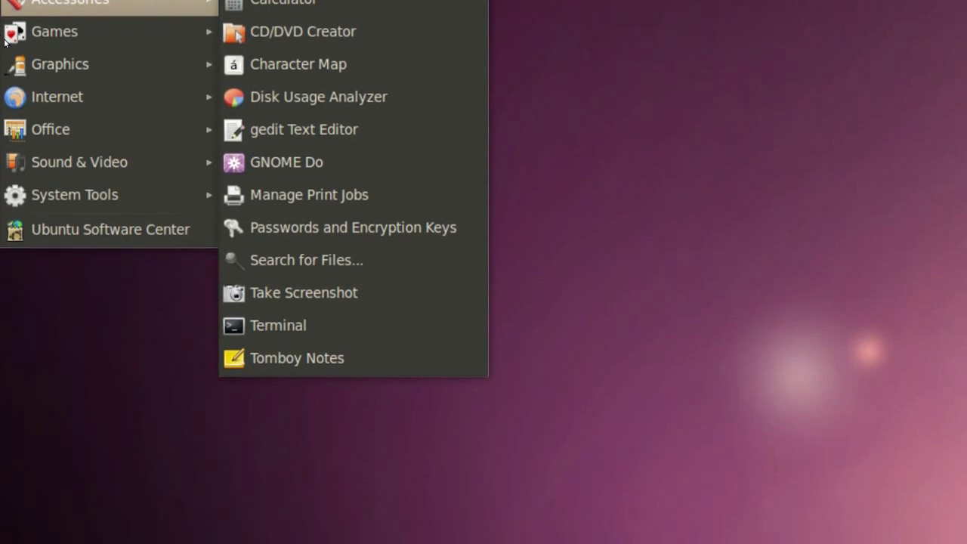
pyautogui.moveTo(17, 65)
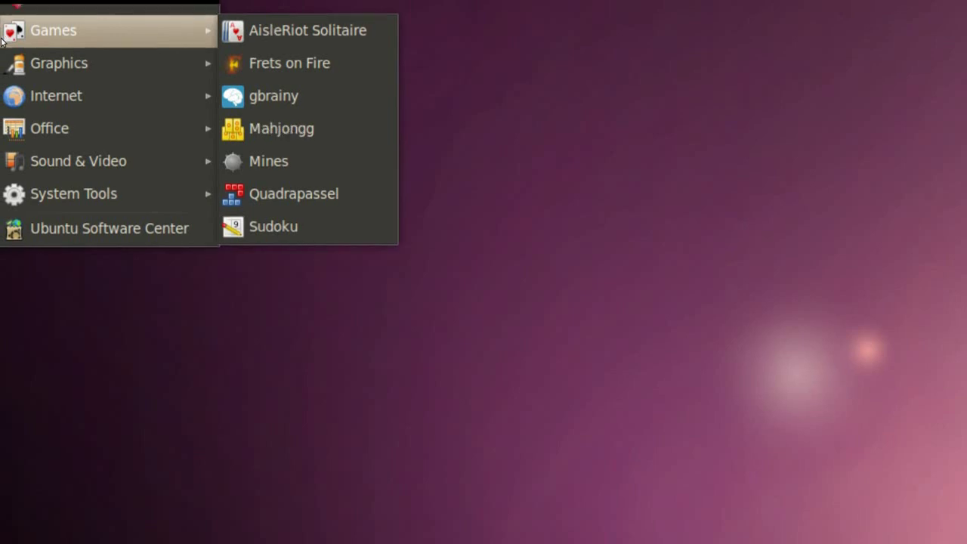
pyautogui.moveTo(4, 68)
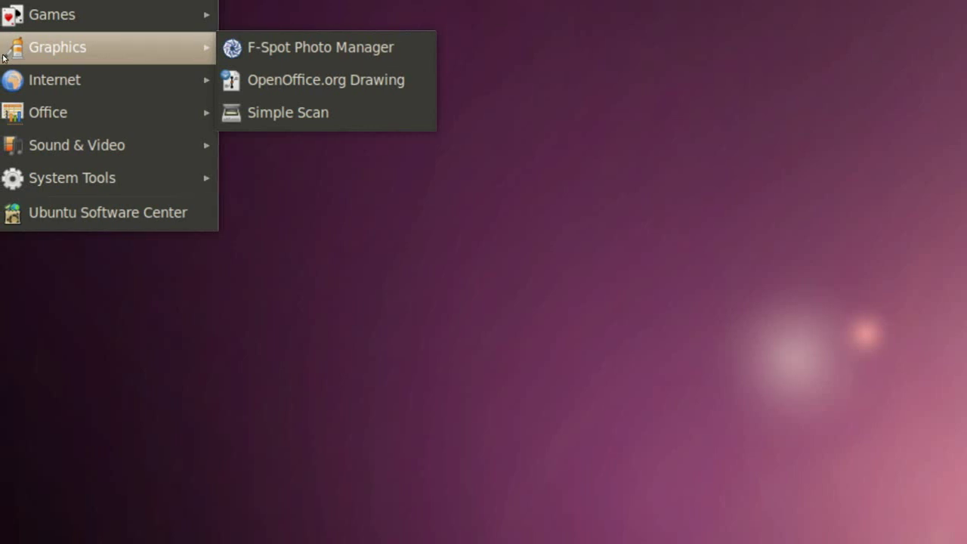
pyautogui.moveTo(3, 80)
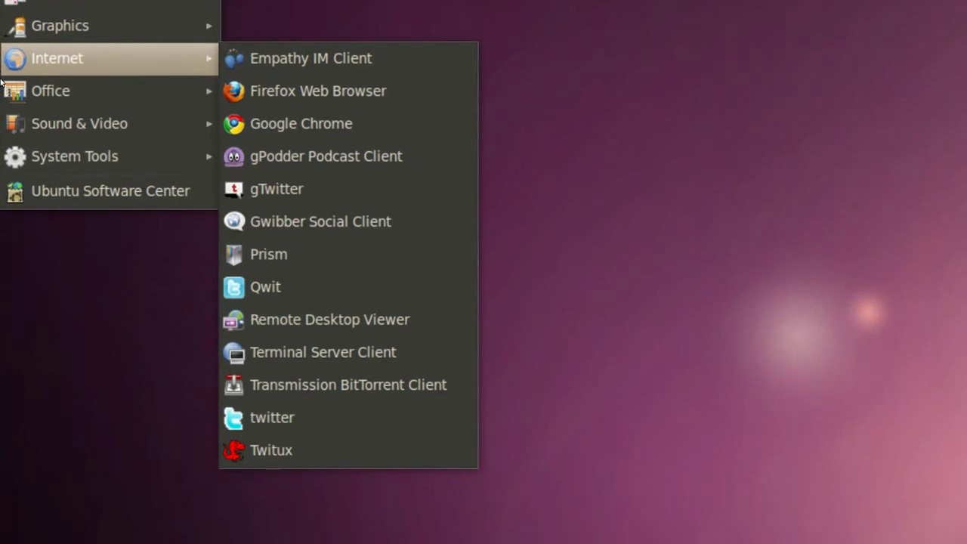
pyautogui.moveTo(8, 90)
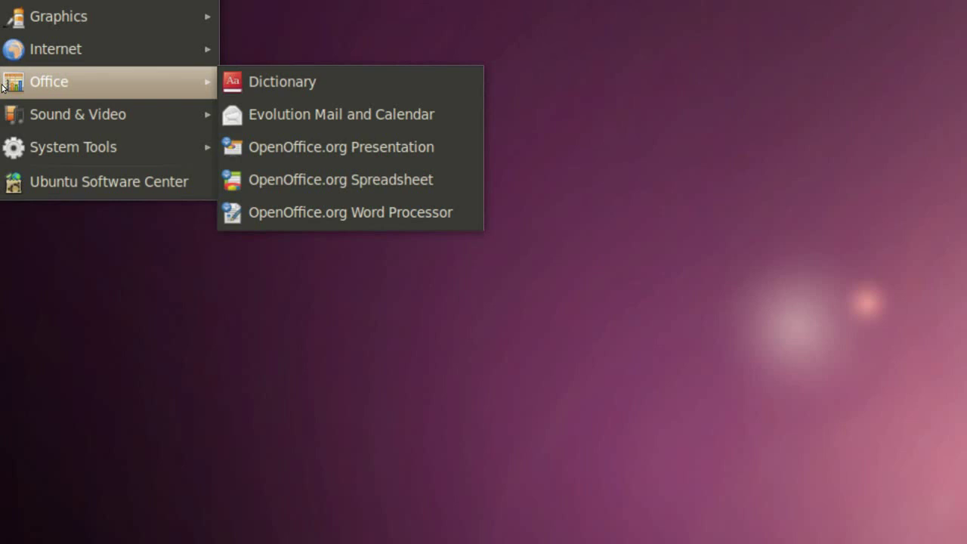
pyautogui.moveTo(3, 117)
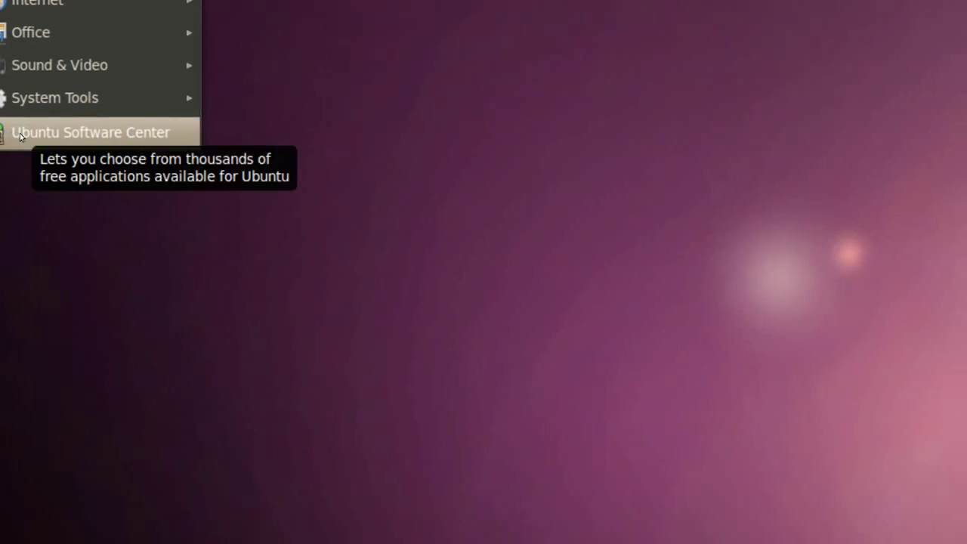
# Launch Ubuntu Software Center, search 'video editor' and select the Pitivi, Kdenlive and OpenShot results.
pyautogui.click(21, 136)
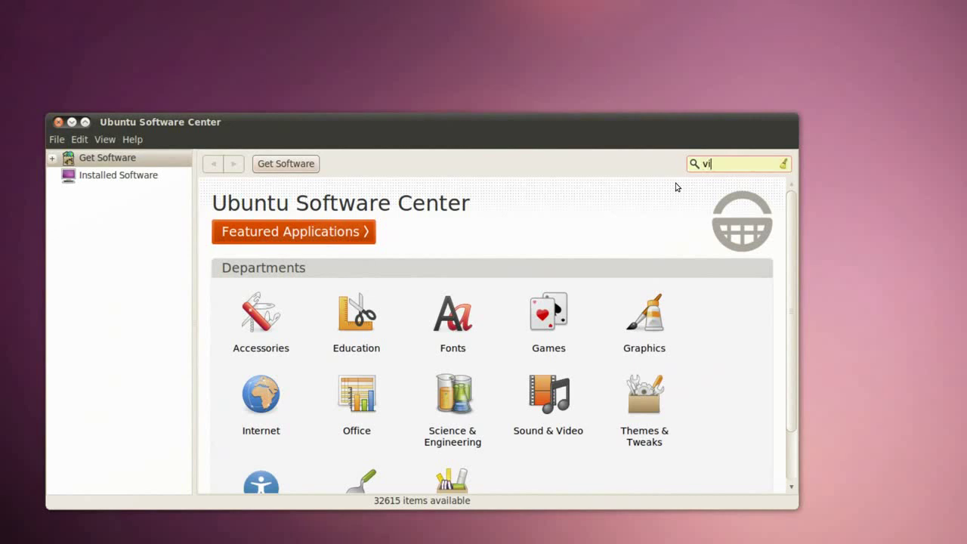
pyautogui.write('deo edi')
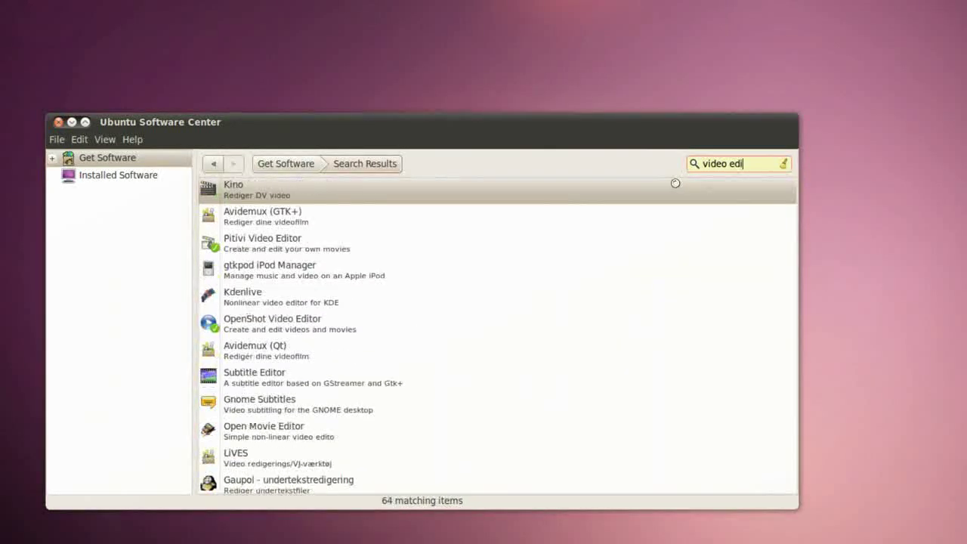
pyautogui.write('tor')
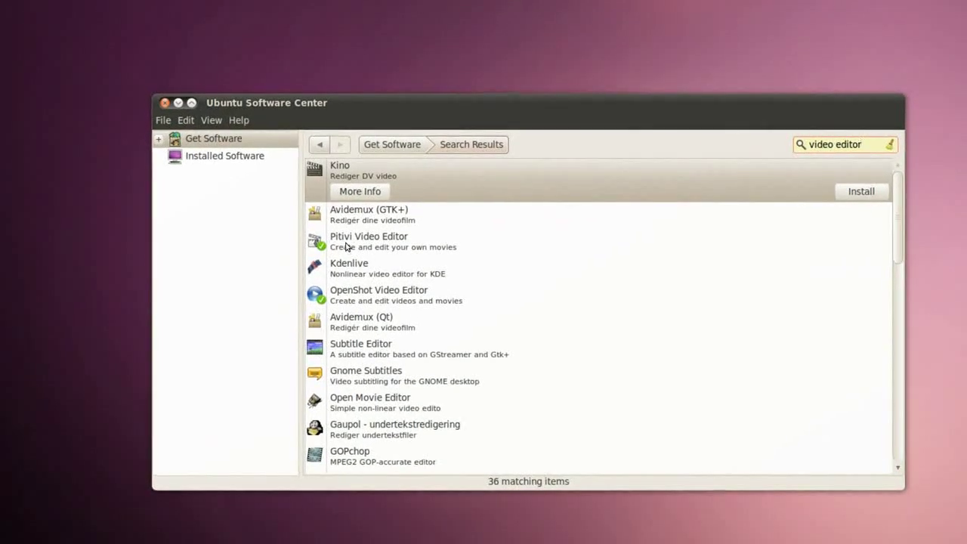
pyautogui.click(346, 247)
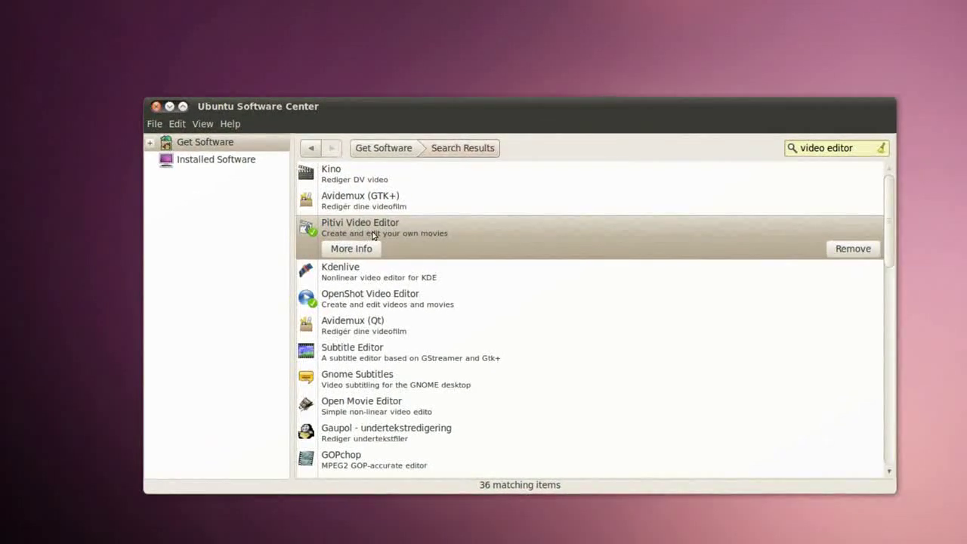
pyautogui.click(353, 266)
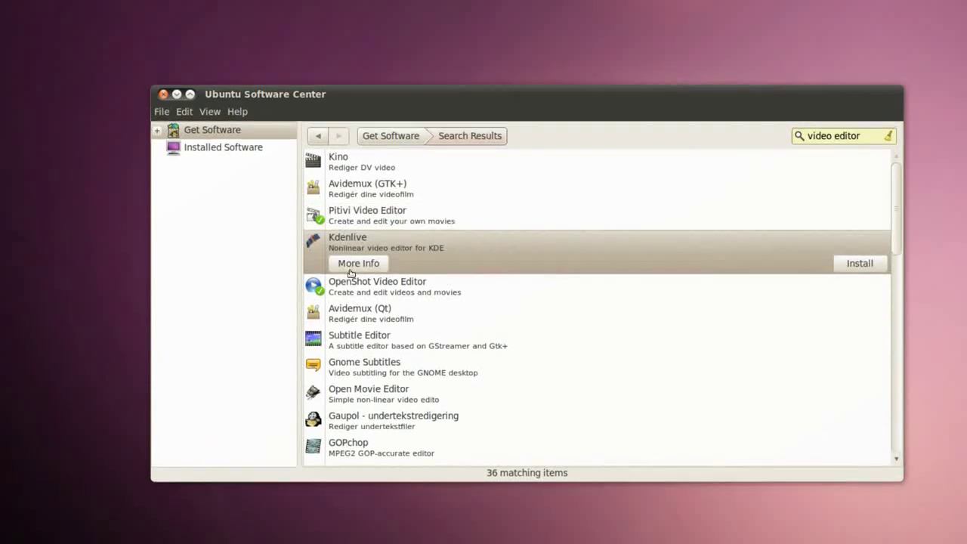
pyautogui.click(350, 284)
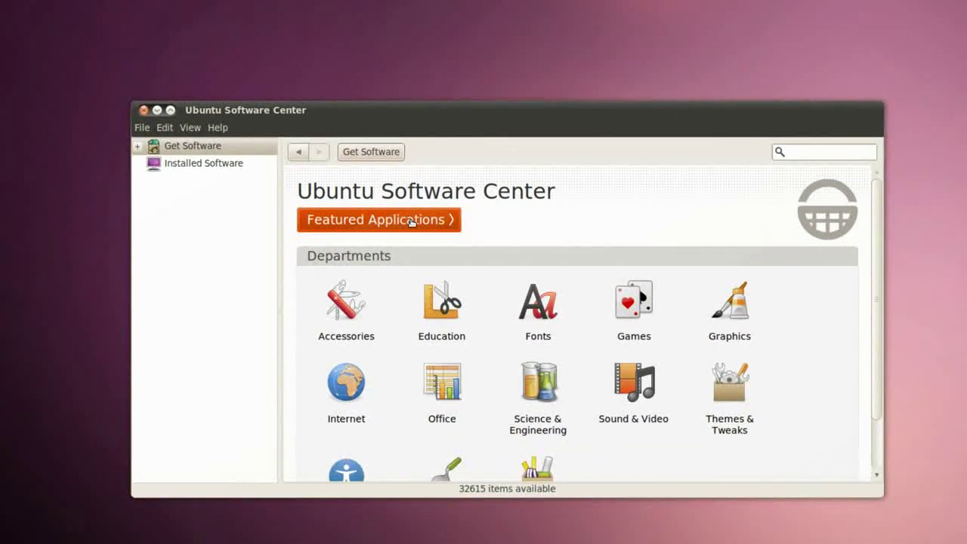
# In Featured Applications, select Audacity, Cheese and GIMP Image Editor, then scroll down the list.
pyautogui.click(411, 221)
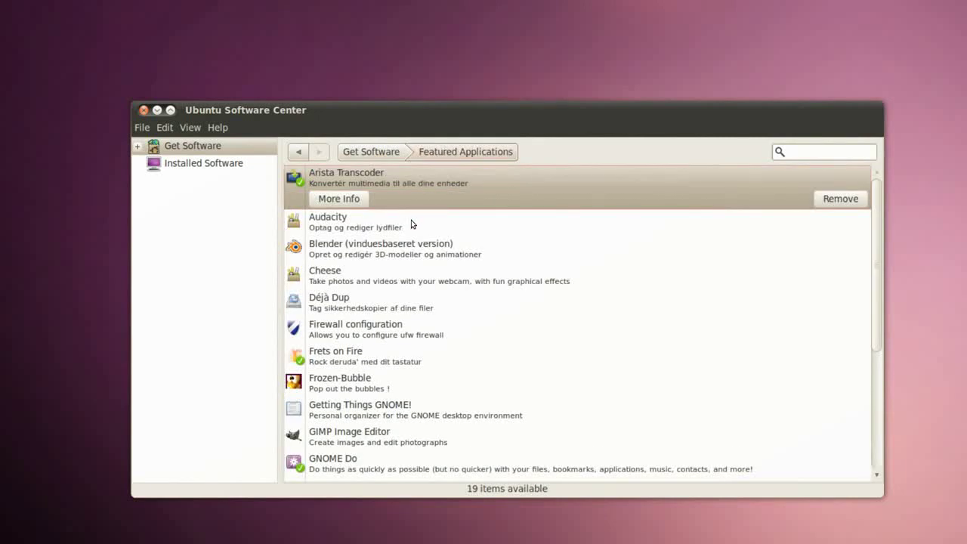
pyautogui.click(352, 222)
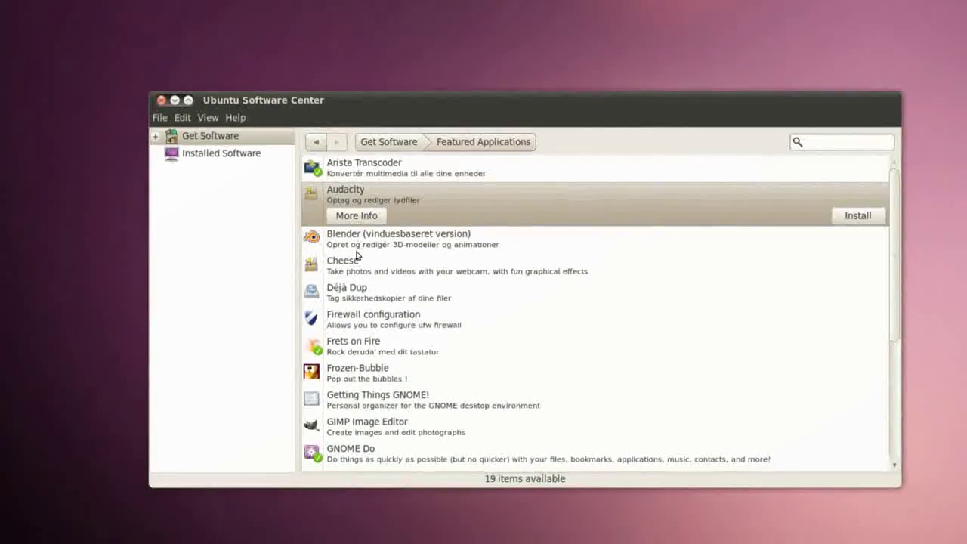
pyautogui.click(346, 273)
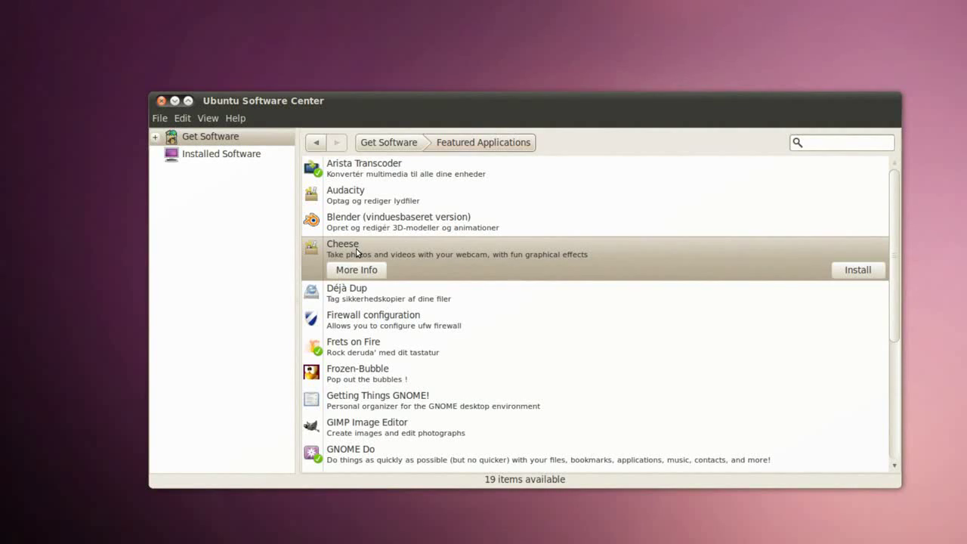
pyautogui.click(337, 429)
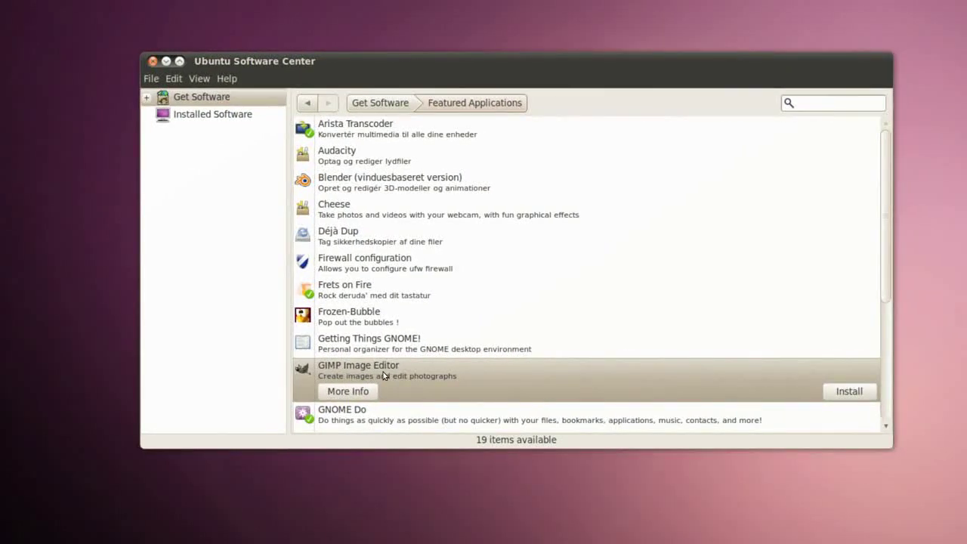
pyautogui.scroll(-5, 383, 372)
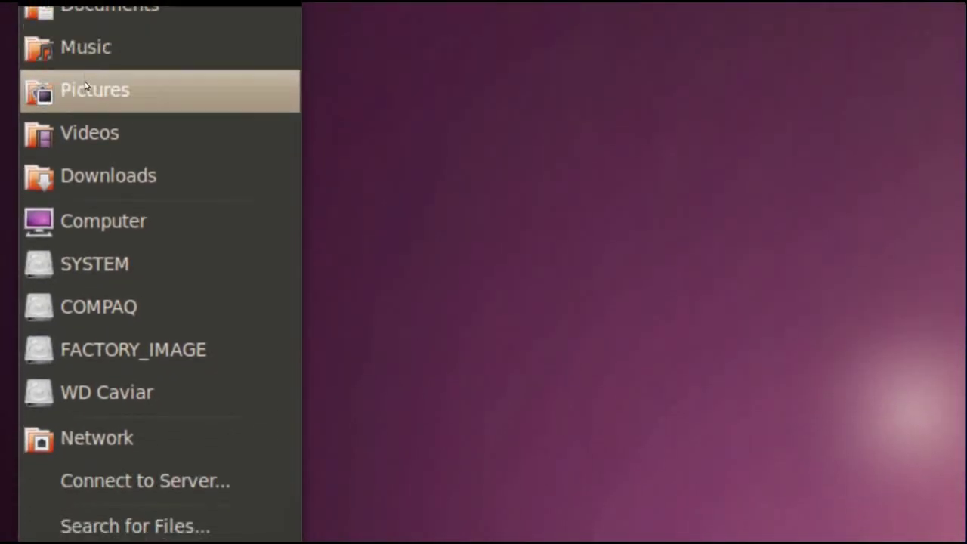
# Open the Pictures folder from Places and keep it in Icon View.
pyautogui.click(84, 89)
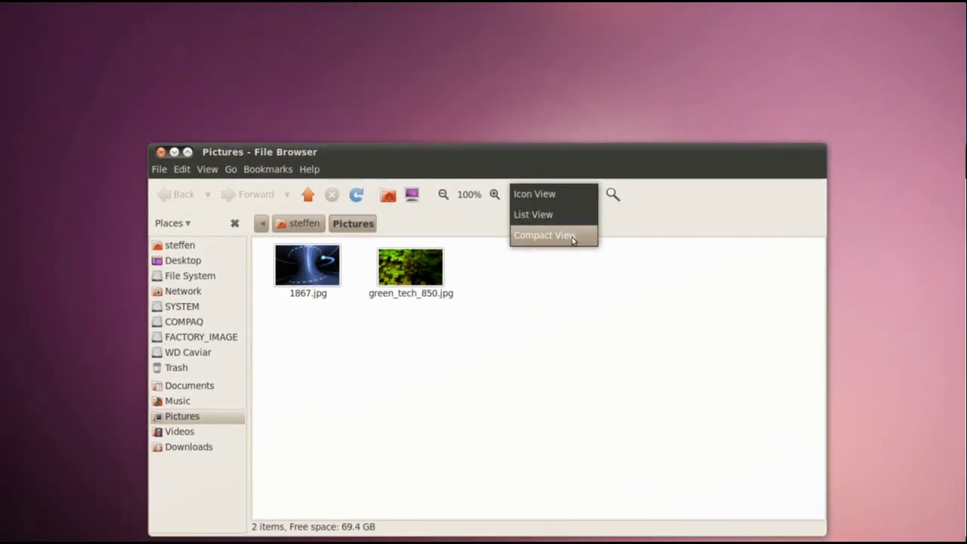
pyautogui.click(641, 226)
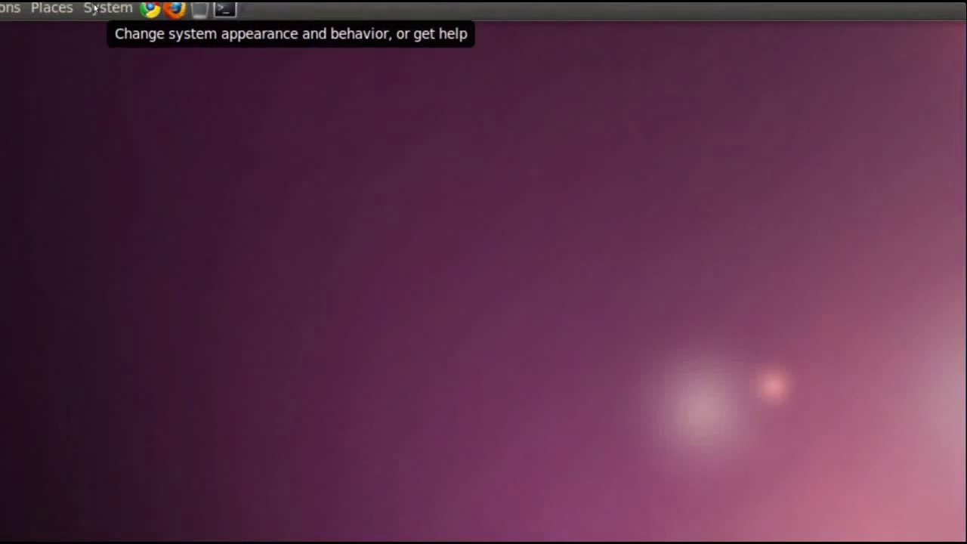
# Open Sound Preferences from the System > Preferences menu.
pyautogui.click(95, 9)
pyautogui.moveTo(105, 33)
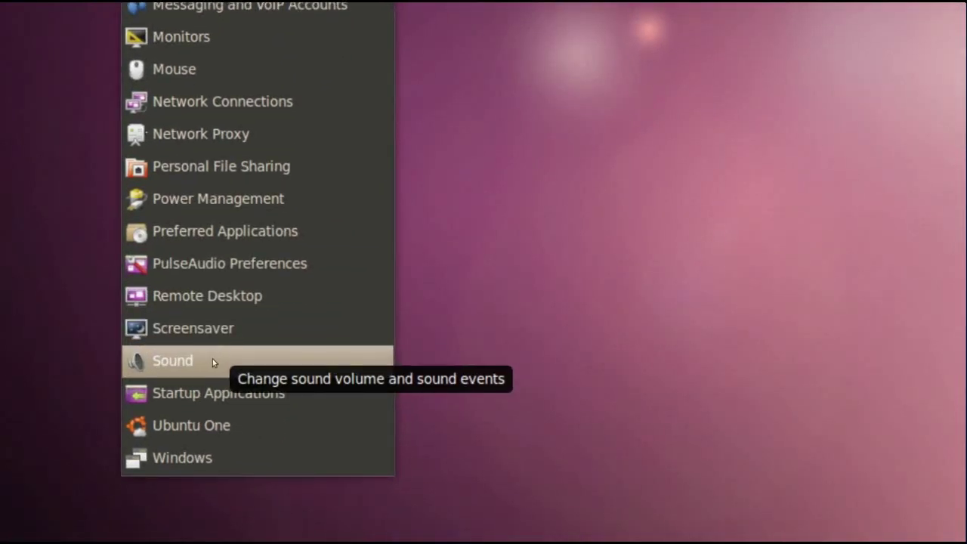
pyautogui.click(193, 361)
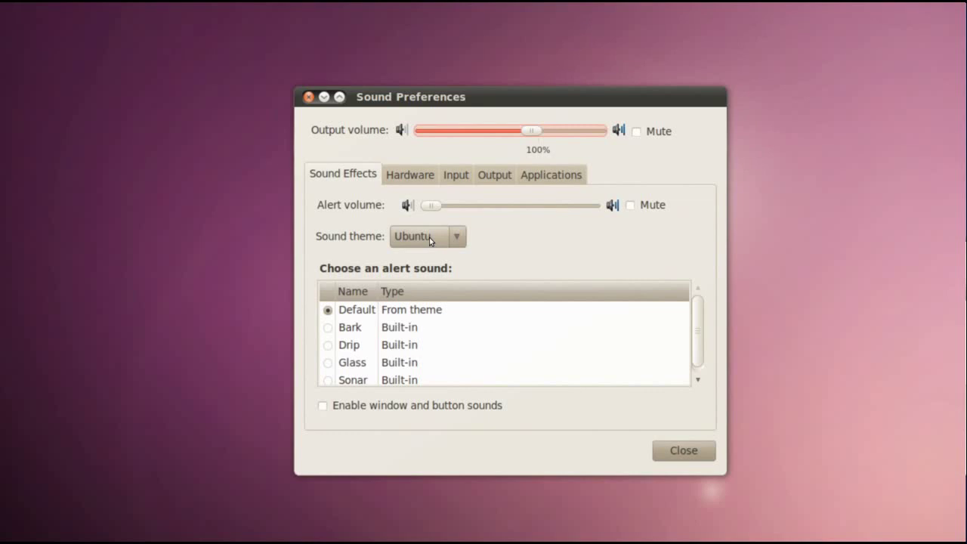
# Keep Ubuntu as the sound theme, then review the Hardware, Input and Output pages.
pyautogui.click(435, 222)
pyautogui.click(429, 237)
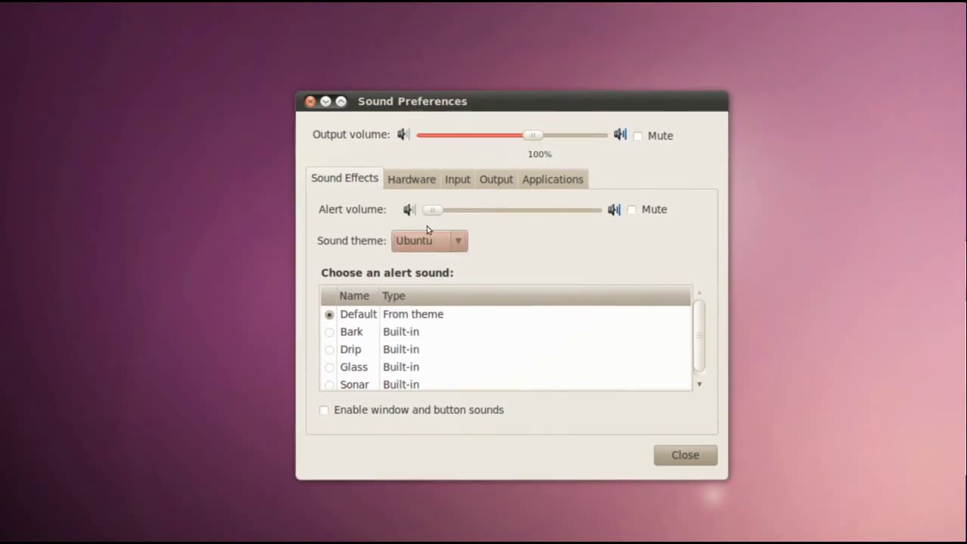
pyautogui.click(410, 174)
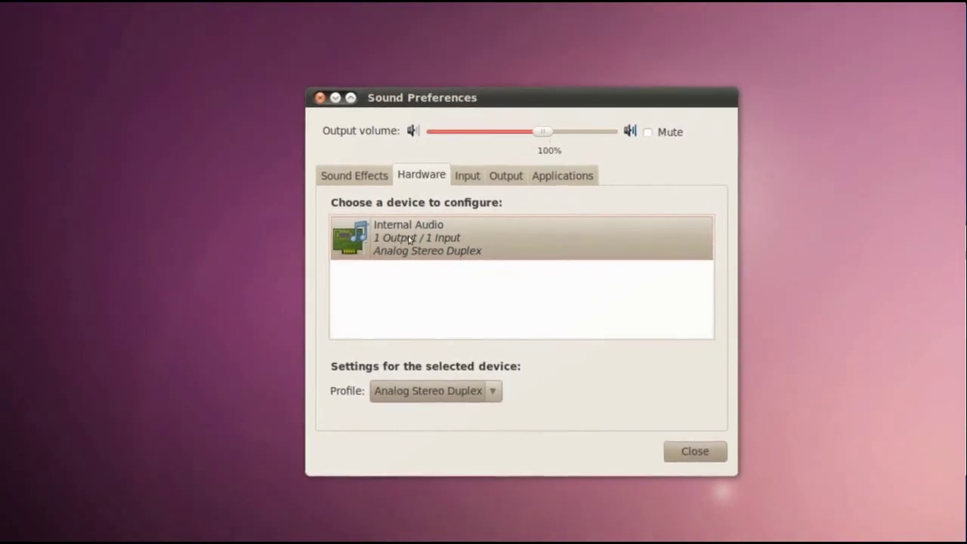
pyautogui.click(465, 176)
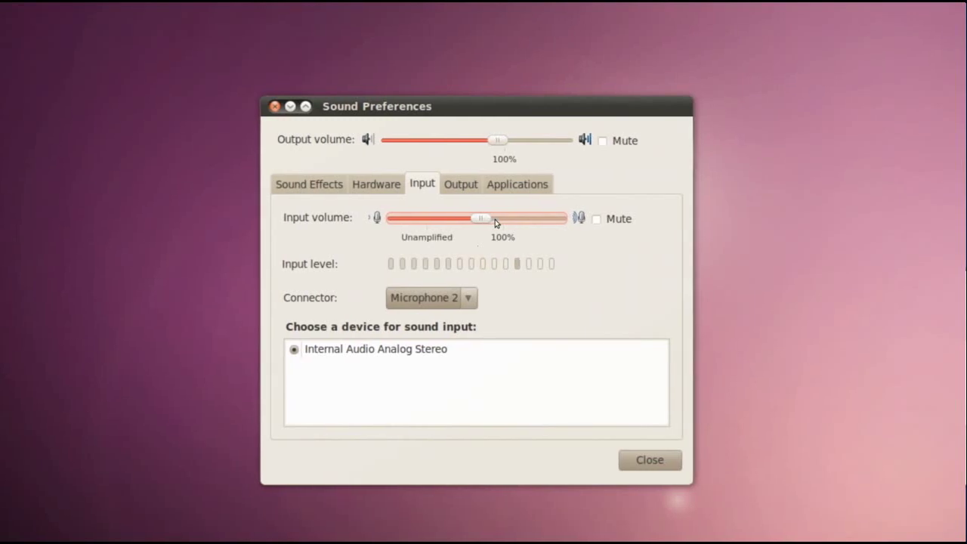
pyautogui.click(461, 183)
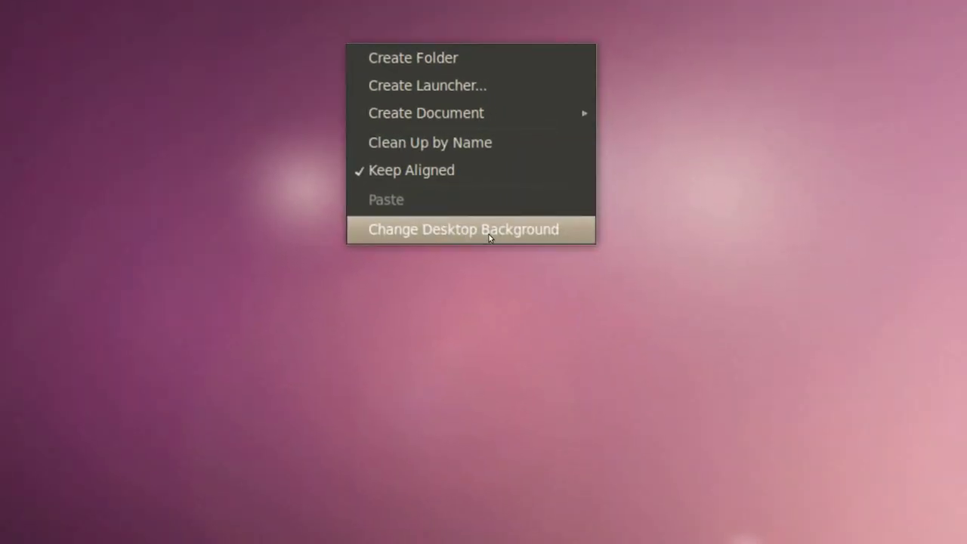
# Open Appearance Preferences, scroll through the wallpapers and keep the style at Stretch.
pyautogui.click(468, 230)
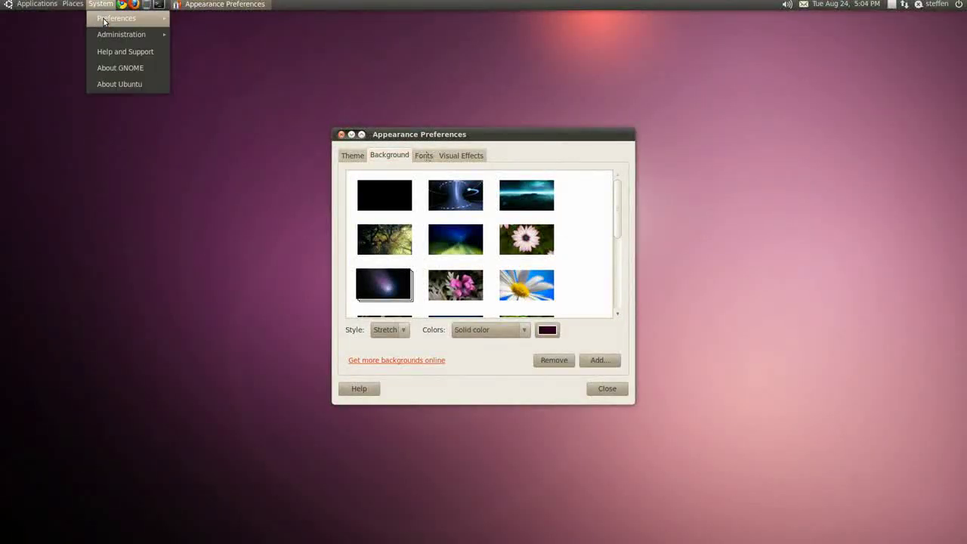
pyautogui.moveTo(106, 20)
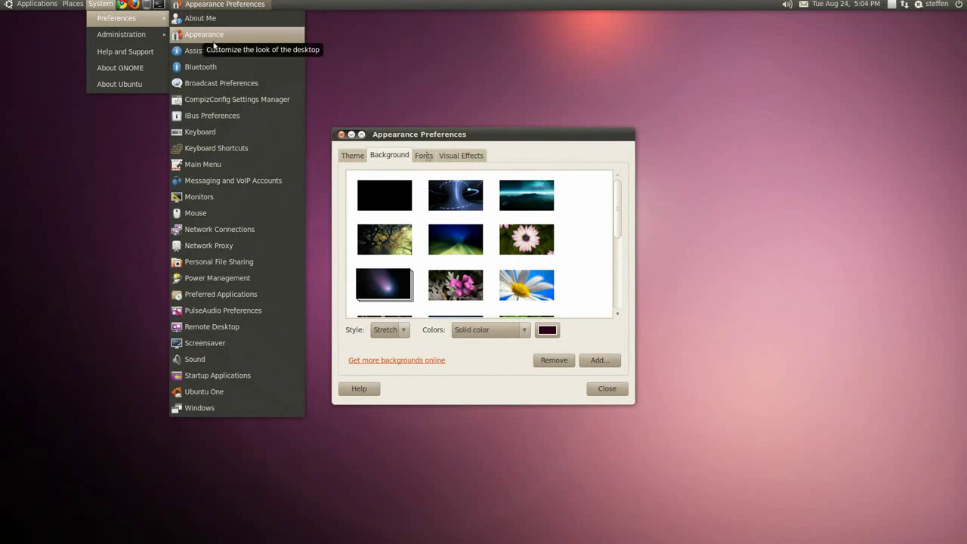
pyautogui.click(408, 137)
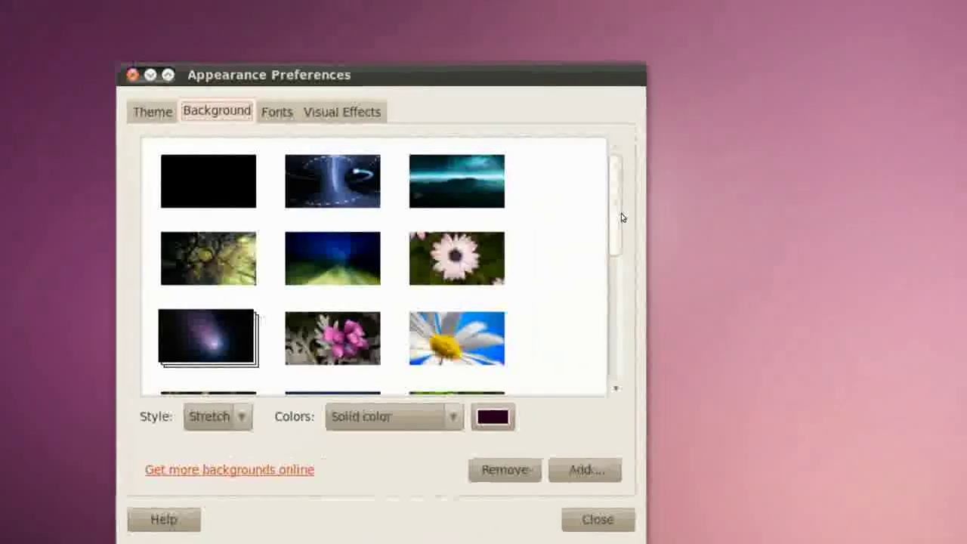
pyautogui.moveTo(640, 219); pyautogui.dragTo(614, 193)
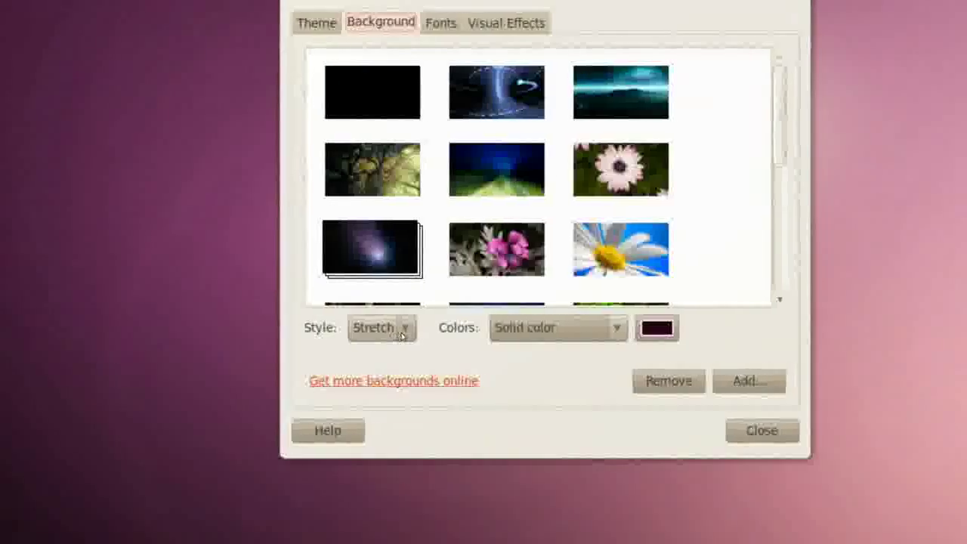
pyautogui.click(240, 427)
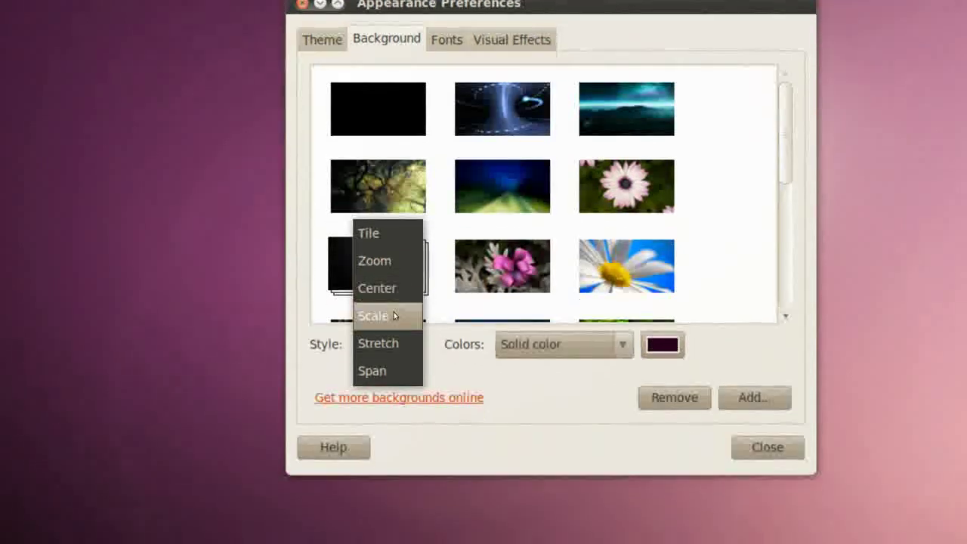
pyautogui.click(395, 343)
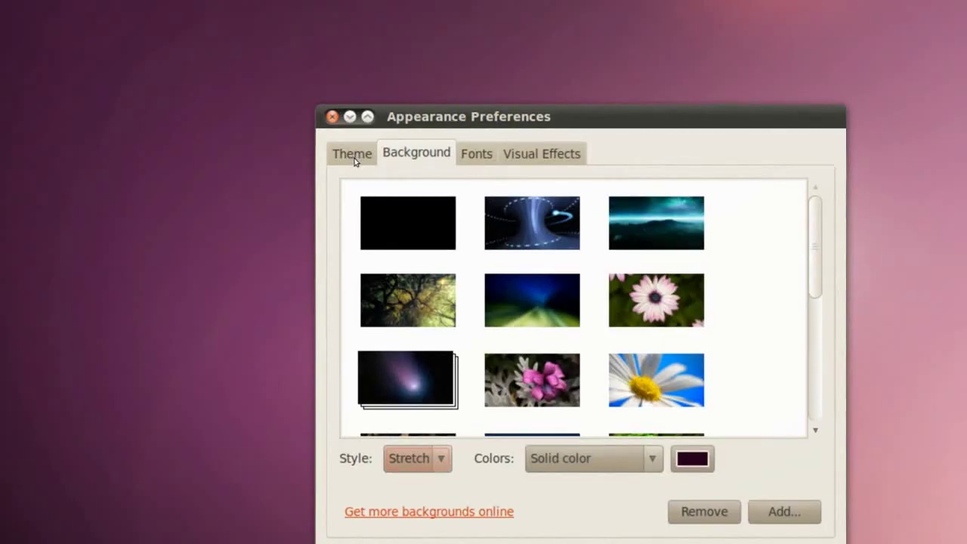
# Switch to the Theme page and scroll down to the Vista, Win95 and Windows98 themes.
pyautogui.click(354, 156)
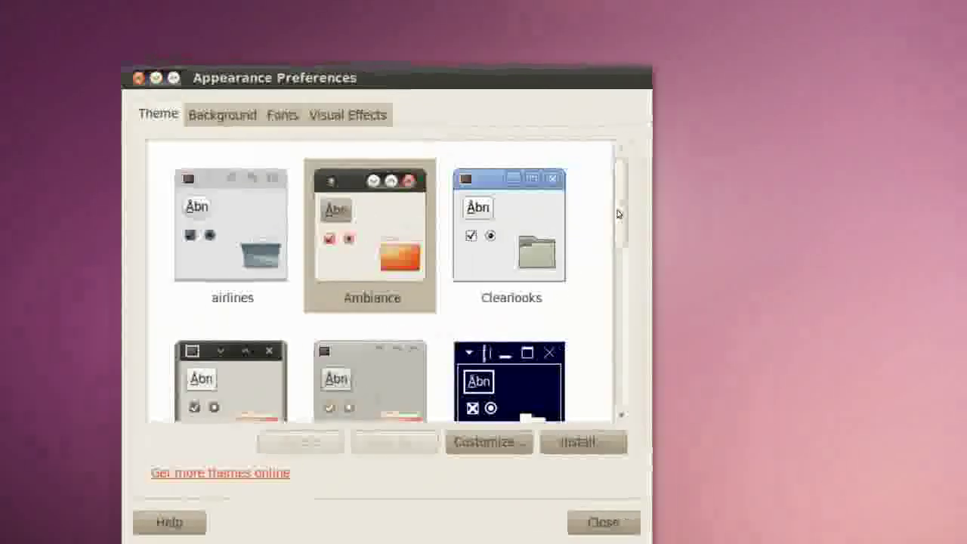
pyautogui.moveTo(617, 215); pyautogui.dragTo(619, 265)
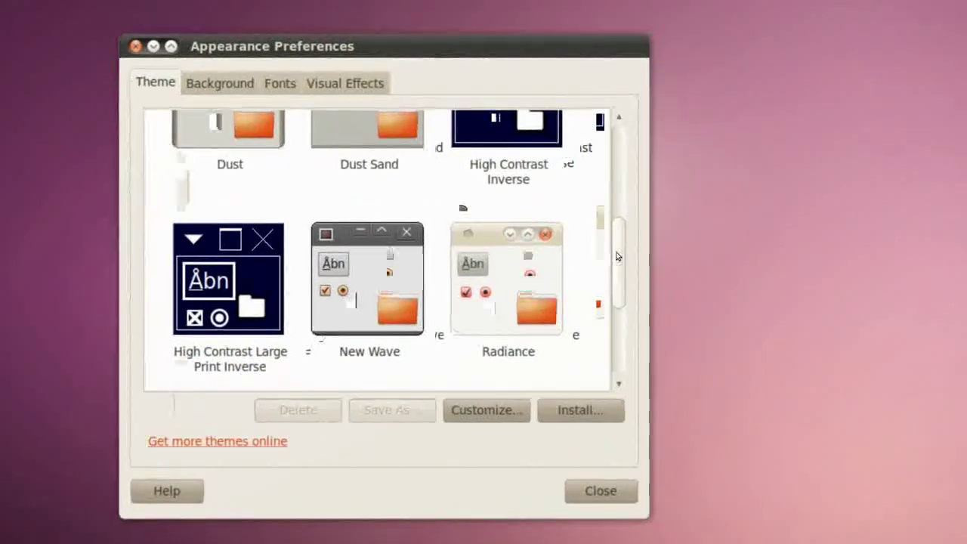
pyautogui.scroll(-3, 398, 276)
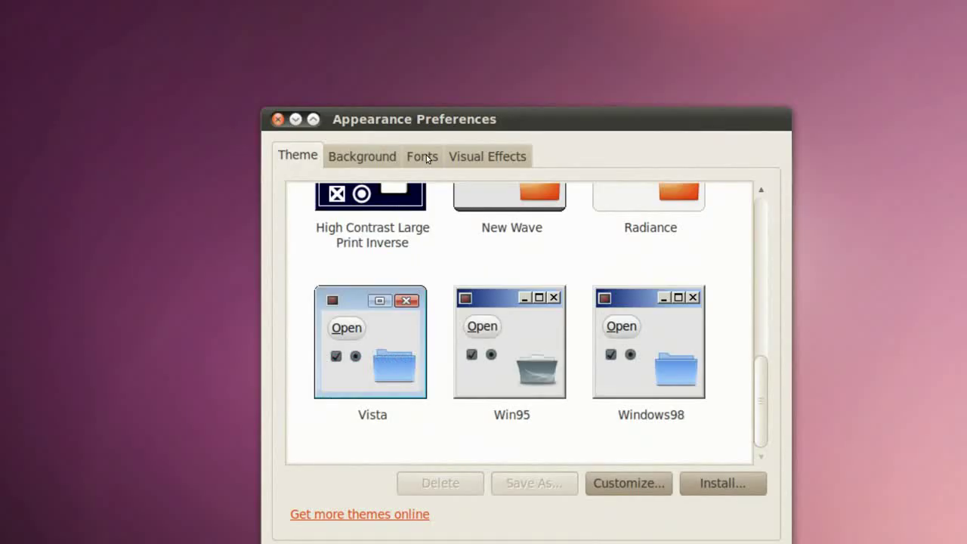
# Show the Fonts page, then the Visual Effects page of Appearance Preferences.
pyautogui.click(444, 2)
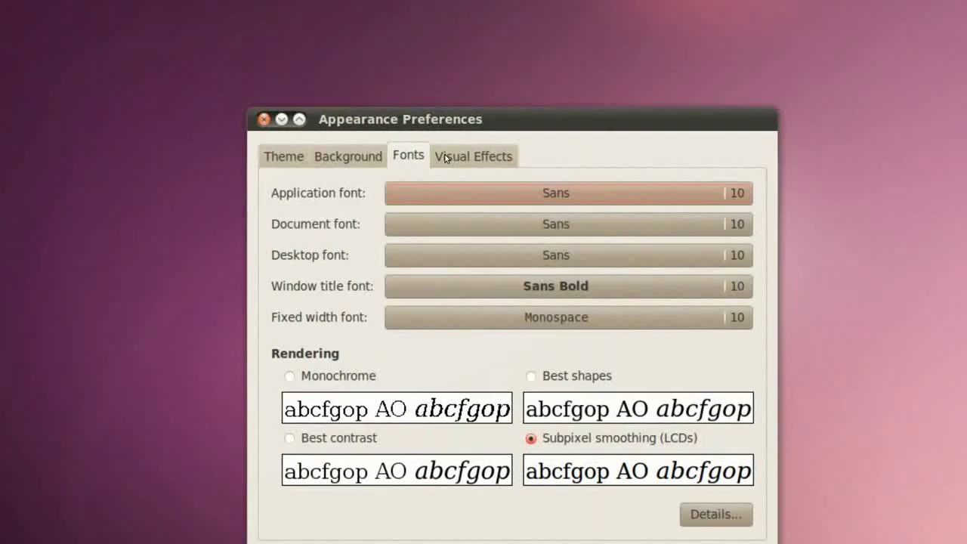
pyautogui.click(480, 100)
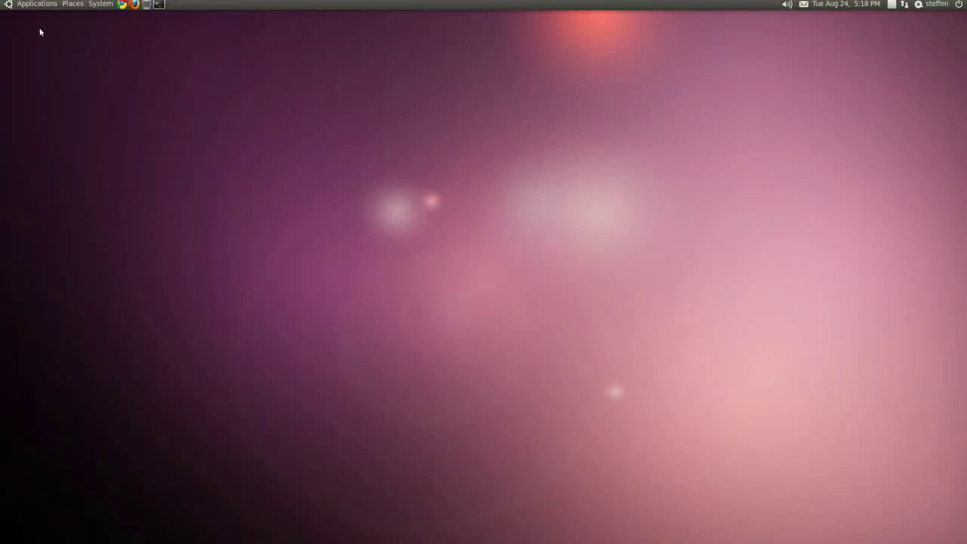
# After a brief look at Applications, launch CompizConfig Settings Manager from System > Preferences.
pyautogui.click(32, 6)
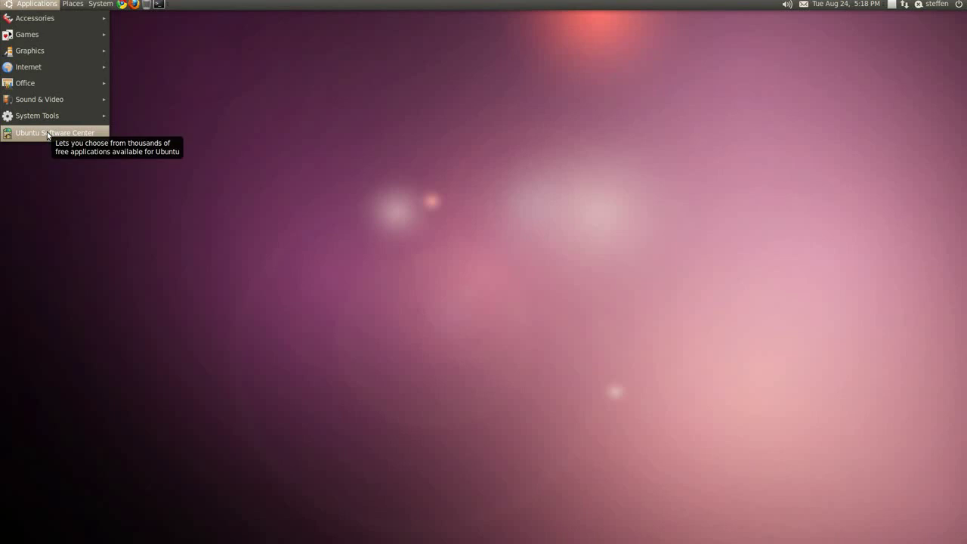
pyautogui.click(183, 95)
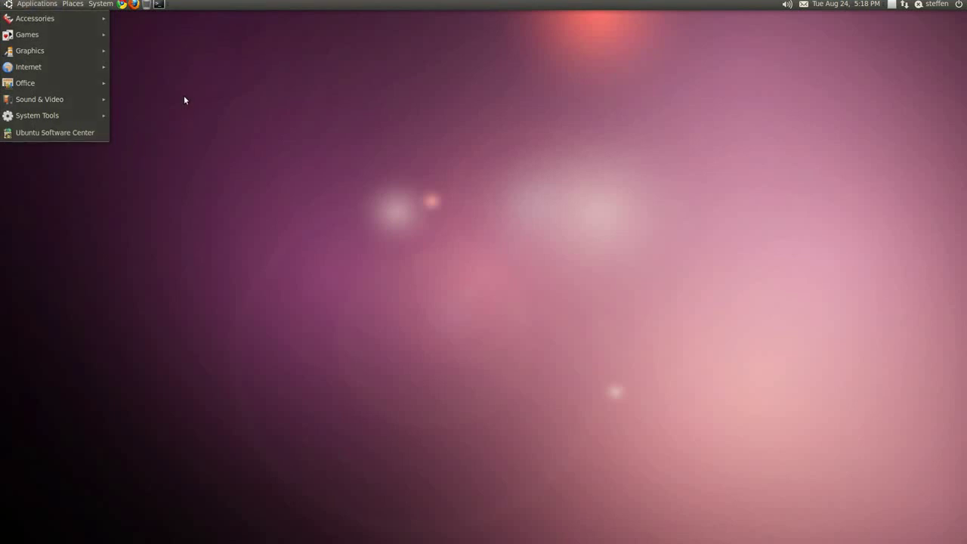
pyautogui.click(102, 4)
pyautogui.moveTo(106, 23)
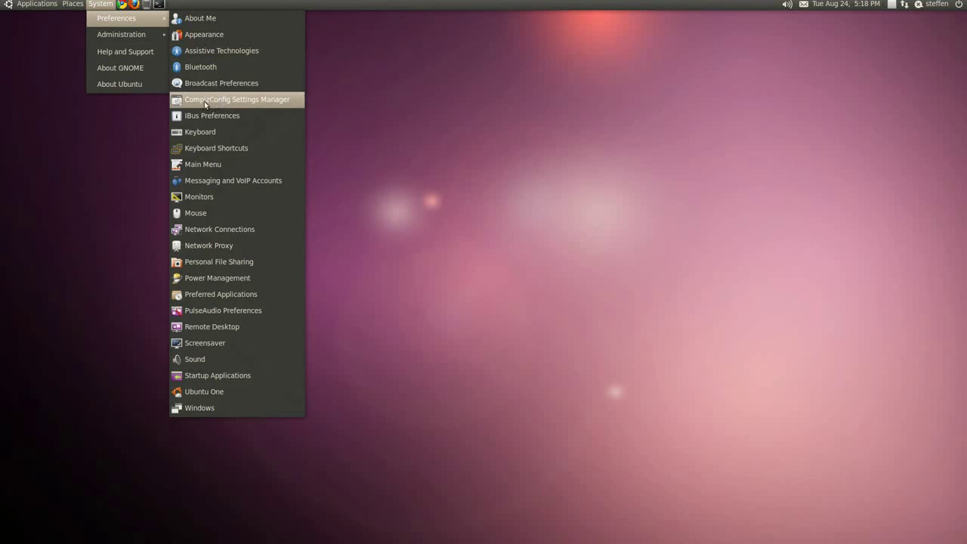
pyautogui.click(252, 102)
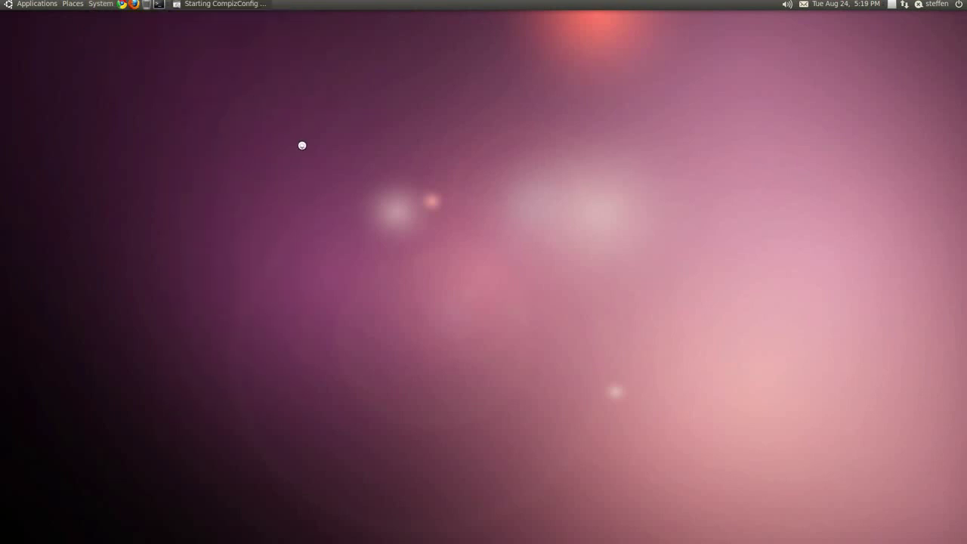
# Centre the CCSM window, zoom the desktop in and out, and scroll down to Effects.
pyautogui.moveTo(255, 24); pyautogui.dragTo(460, 103)
pyautogui.scroll(3, 455, 137)
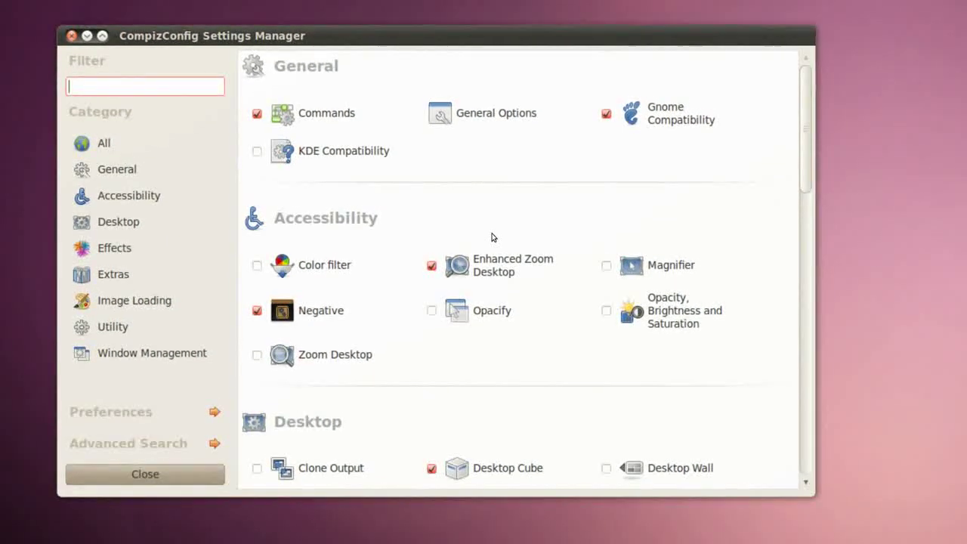
pyautogui.scroll(-2, 491, 237)
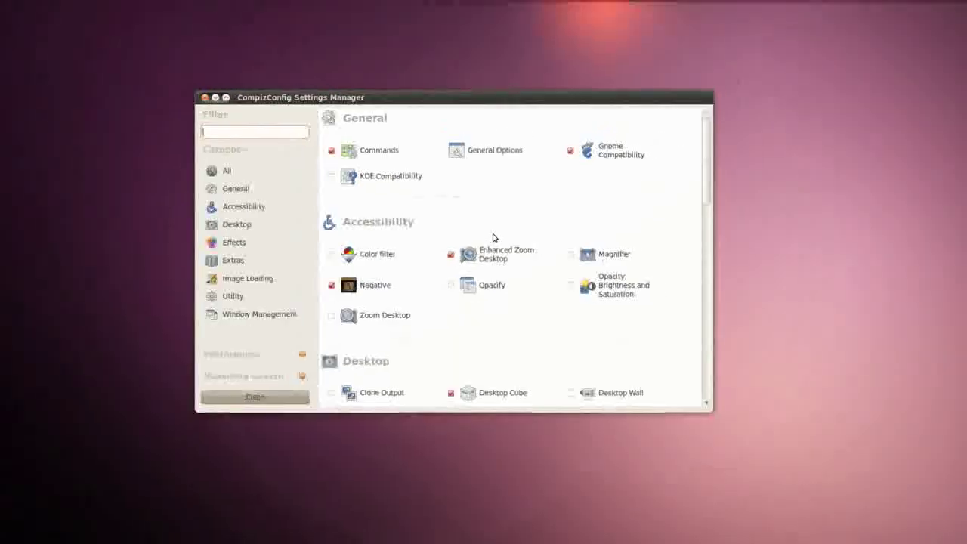
pyautogui.scroll(3, 489, 272)
pyautogui.scroll(-1, 487, 295)
pyautogui.scroll(2, 485, 299)
pyautogui.scroll(-1, 485, 276)
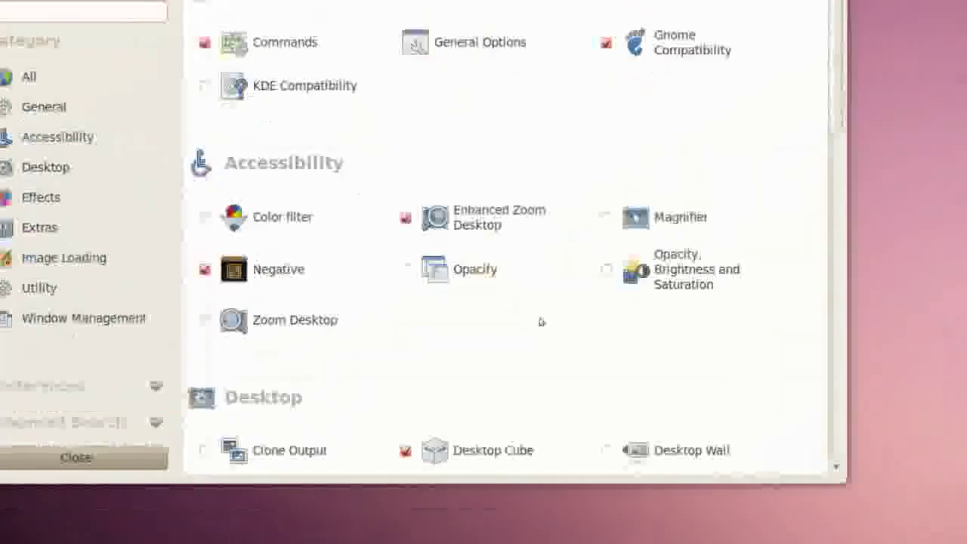
pyautogui.scroll(1, 528, 317)
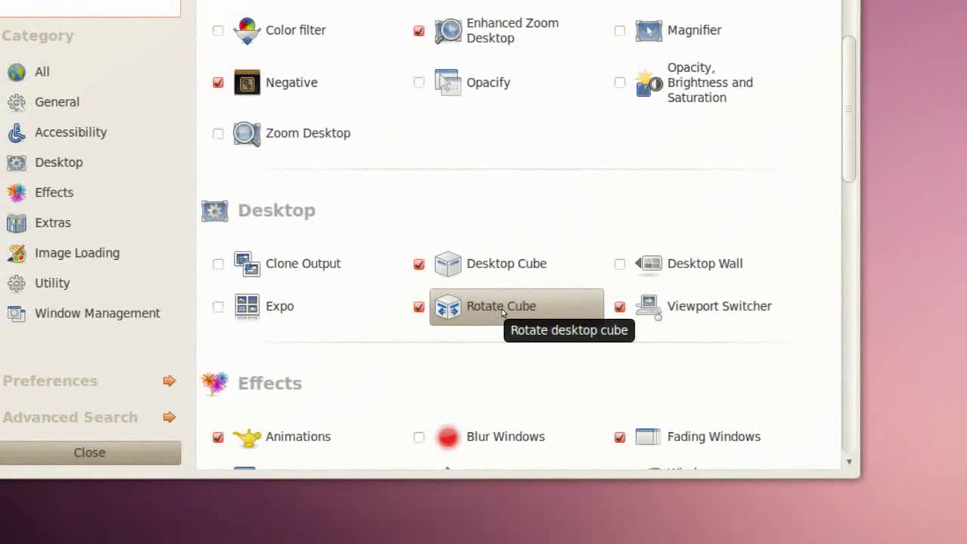
pyautogui.scroll(1, 502, 311)
pyautogui.scroll(-3, 502, 309)
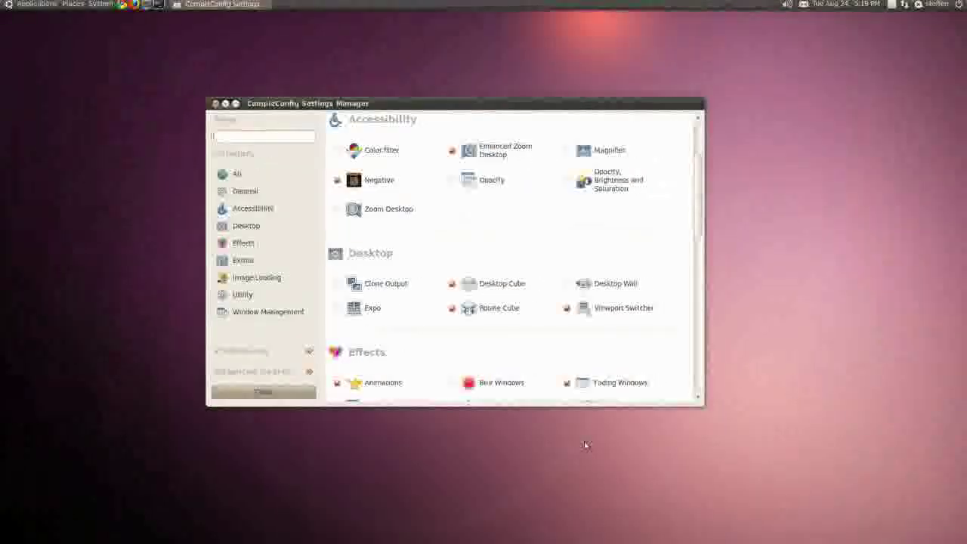
pyautogui.scroll(-4, 551, 340)
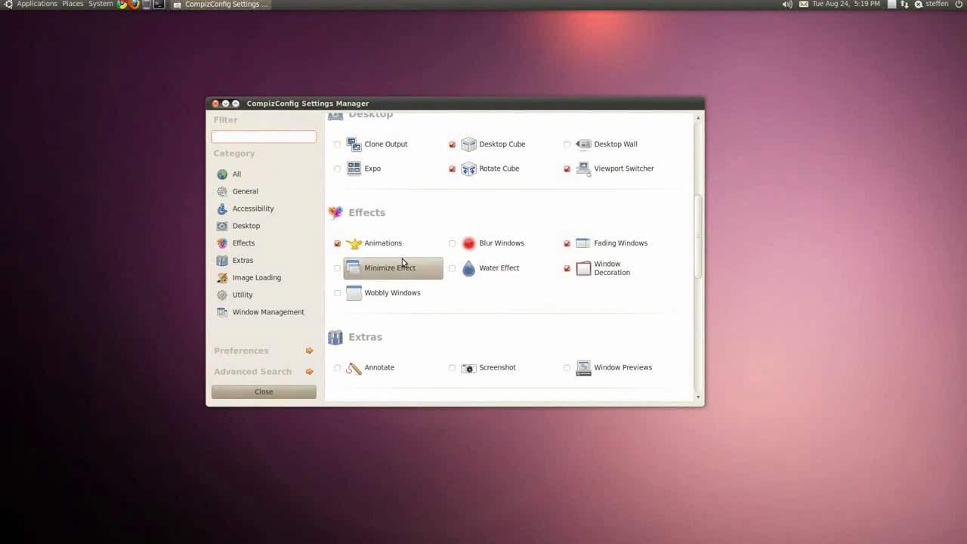
# Open the Animations plugin and preview its effect by minimizing and restoring the window twice.
pyautogui.click(387, 251)
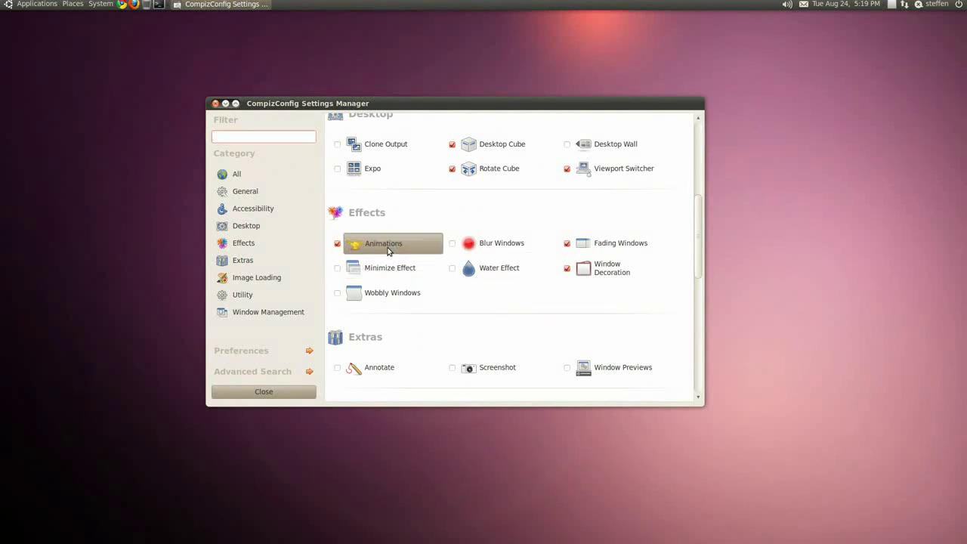
pyautogui.click(232, 9)
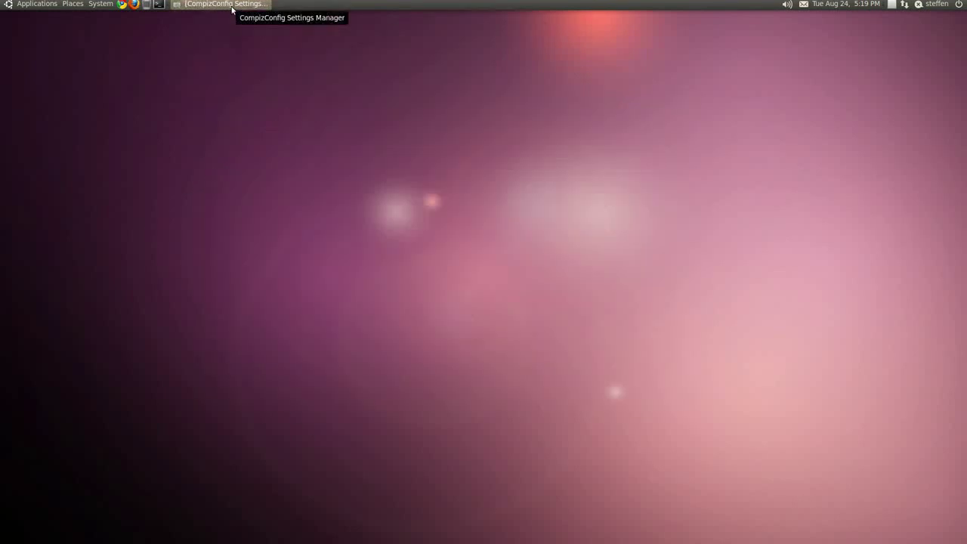
pyautogui.click(231, 6)
pyautogui.click(231, 6)
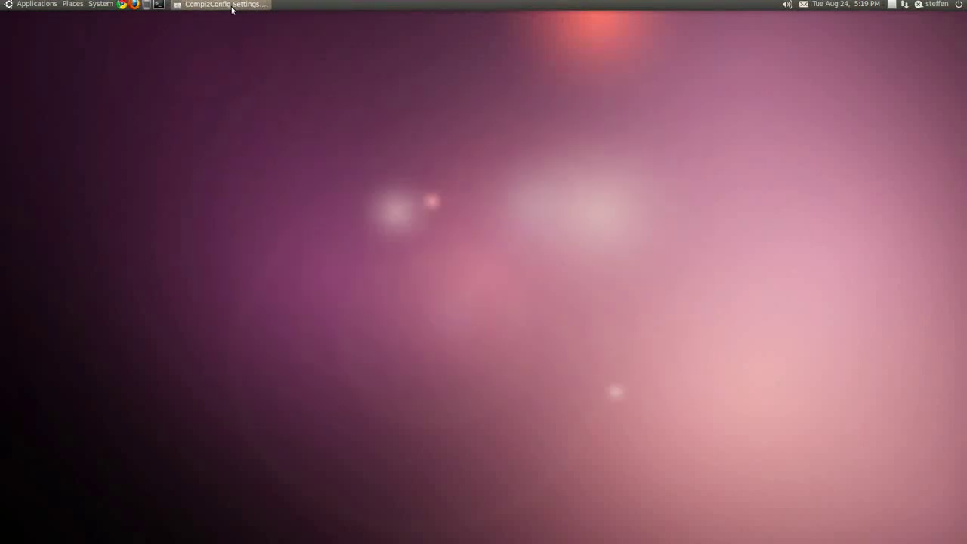
pyautogui.click(231, 6)
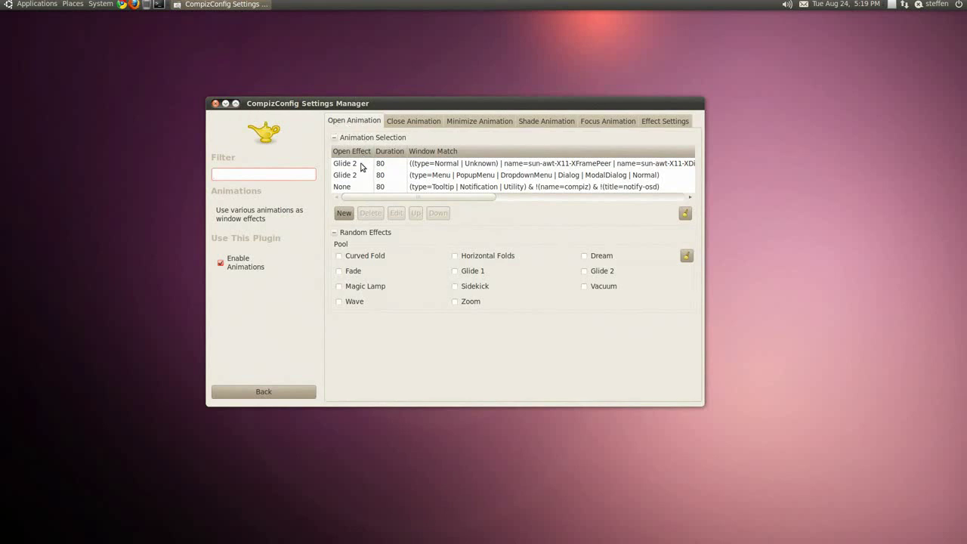
# Review the Close, Minimize and Shade Animation tabs, ending on Roll Up at 300 duration.
pyautogui.click(399, 121)
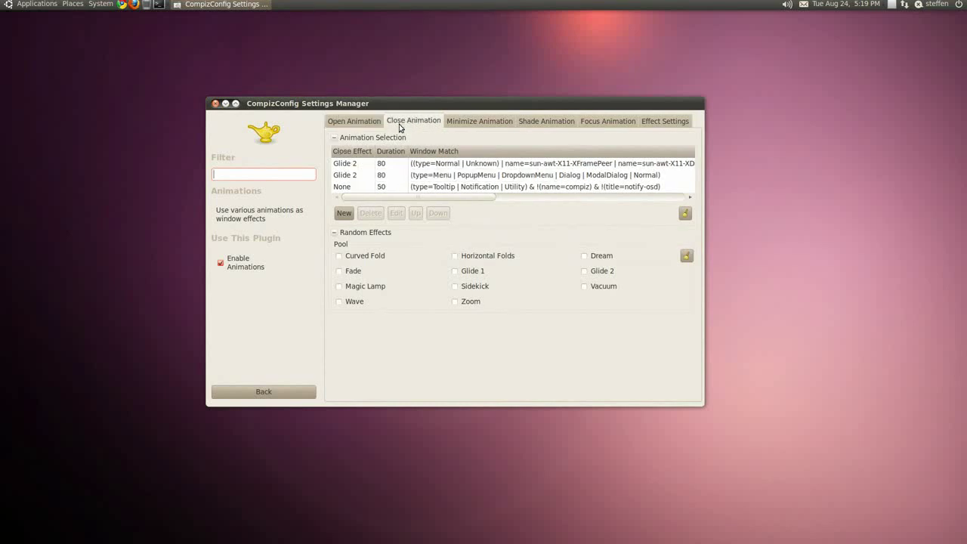
pyautogui.click(467, 127)
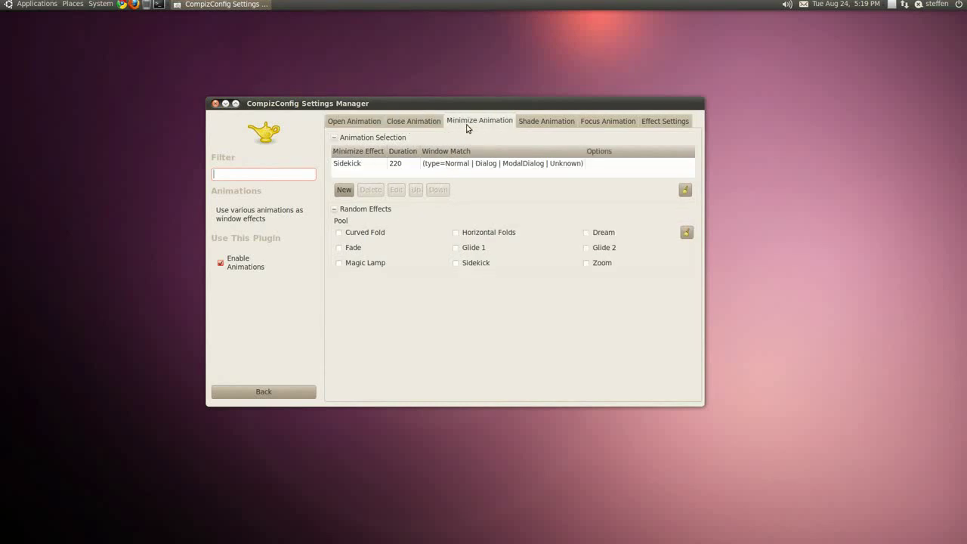
pyautogui.click(540, 125)
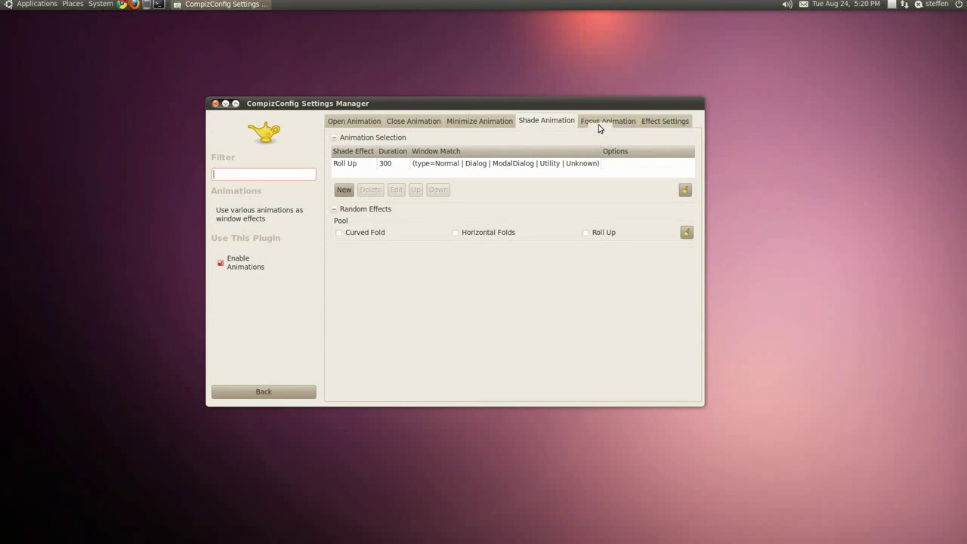
# Return to the plugin list and drag the window to show the Wobbly Windows effect.
pyautogui.click(287, 398)
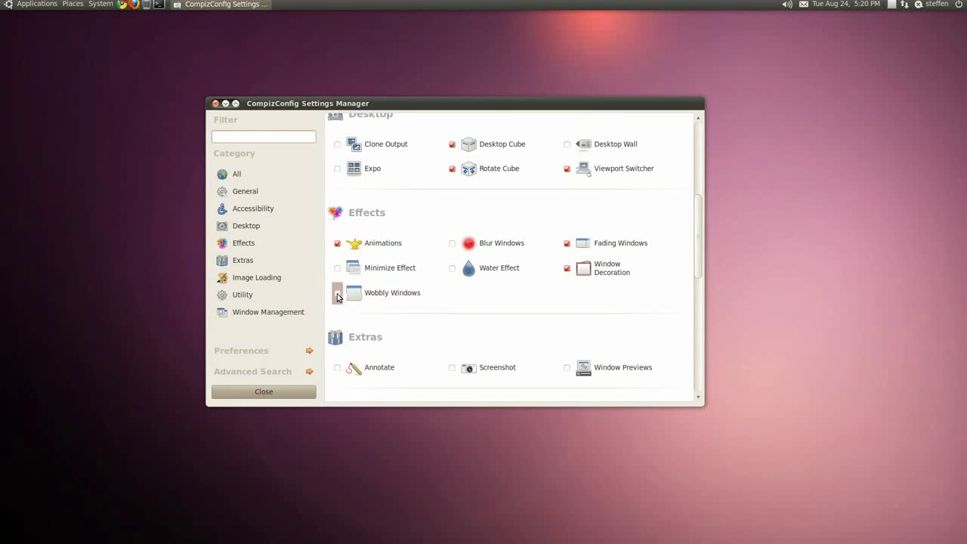
pyautogui.moveTo(402, 110)
pyautogui.mouseDown()
pyautogui.moveTo(403, 100)
pyautogui.moveTo(552, 93)
pyautogui.moveTo(304, 146)
pyautogui.moveTo(371, 111)
pyautogui.moveTo(598, 101)
pyautogui.moveTo(249, 99)
pyautogui.moveTo(566, 181)
pyautogui.moveTo(404, 99)
pyautogui.mouseUp()
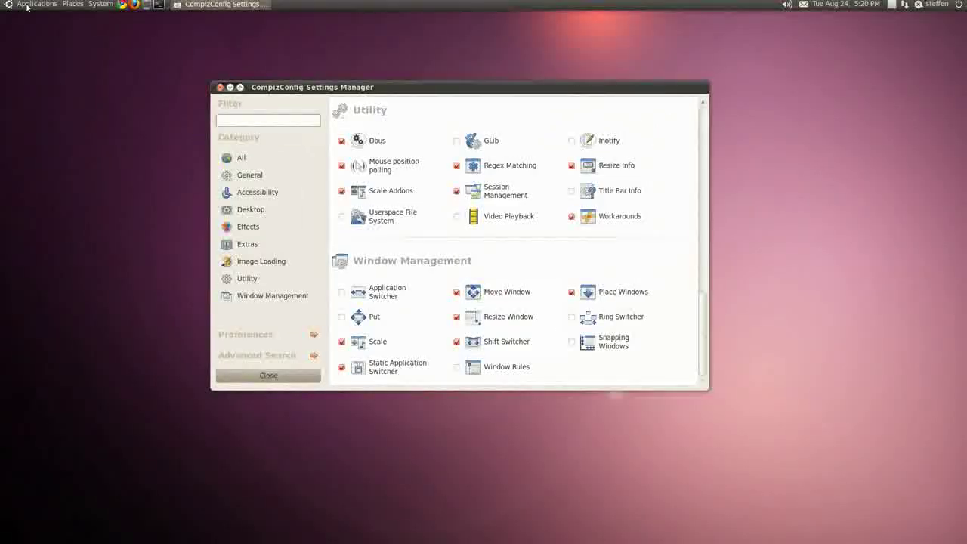
# Launch Calculator, Firefox Web Browser and DeVeDe from the Accessories, Internet and Sound & Video menus.
pyautogui.click(27, 6)
pyautogui.moveTo(28, 20)
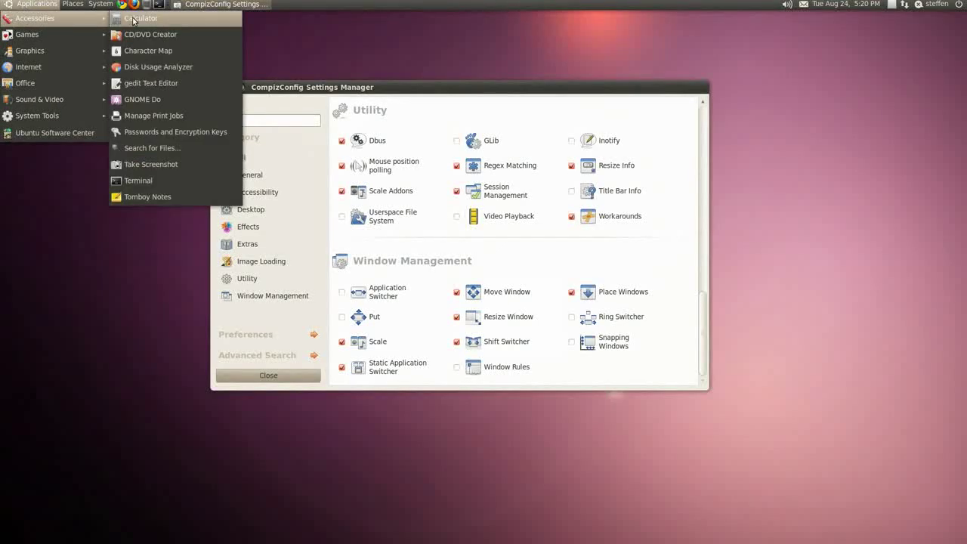
pyautogui.click(133, 21)
pyautogui.click(32, 6)
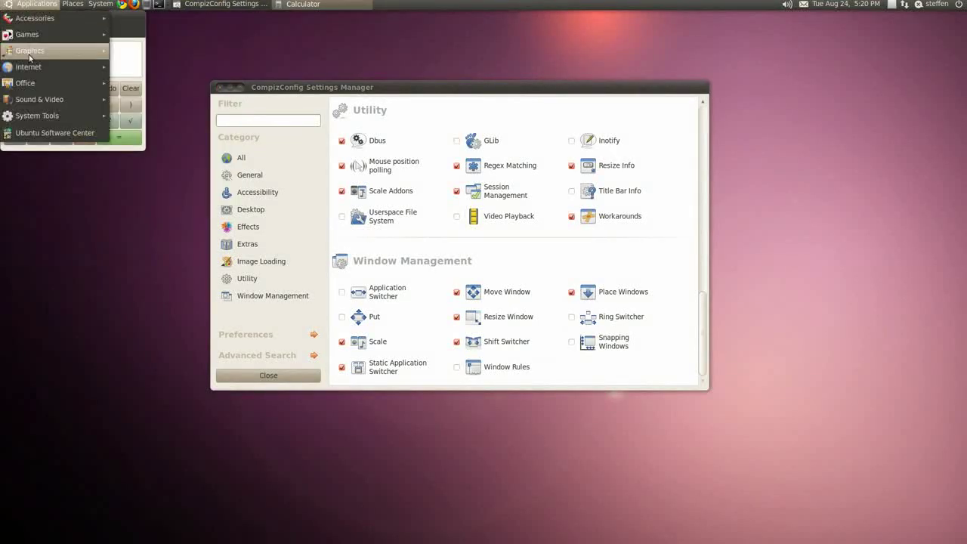
pyautogui.moveTo(35, 73)
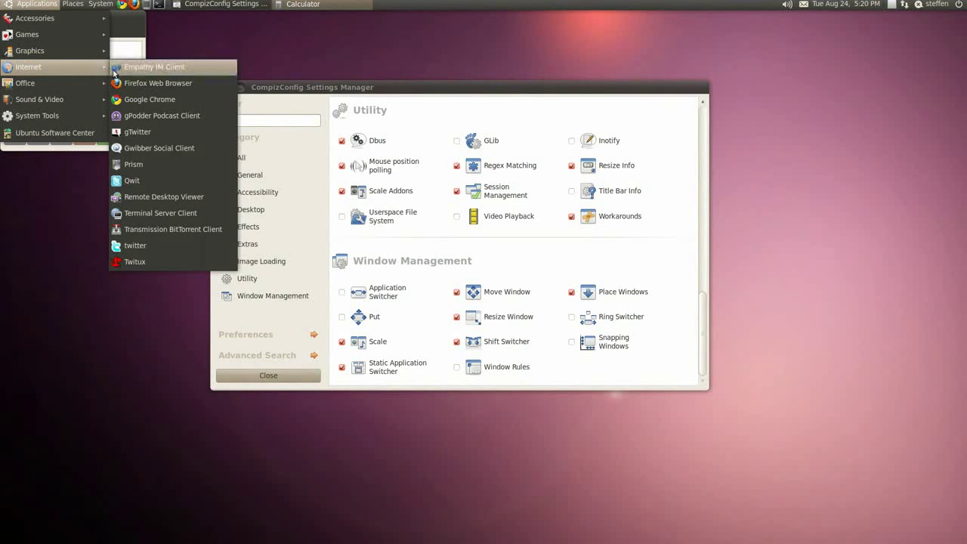
pyautogui.click(132, 83)
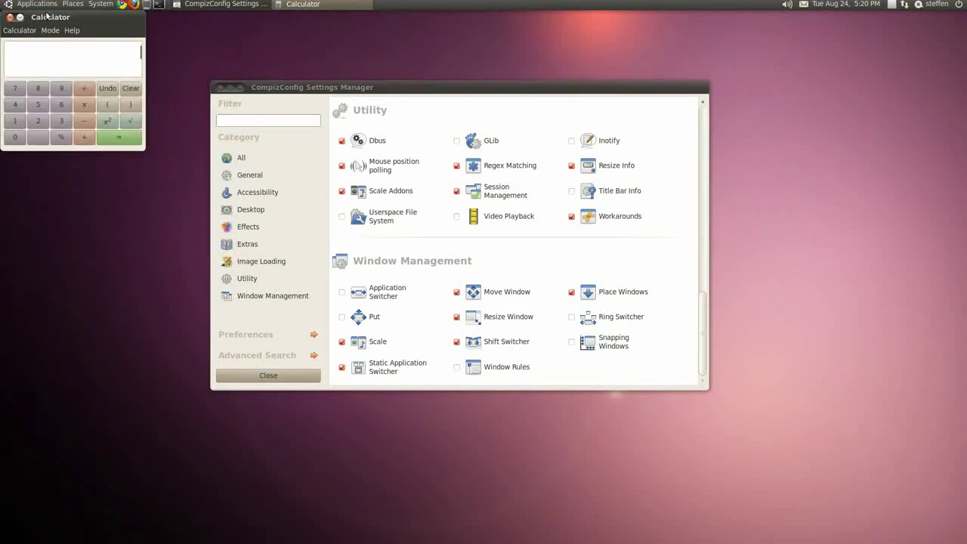
pyautogui.click(38, 5)
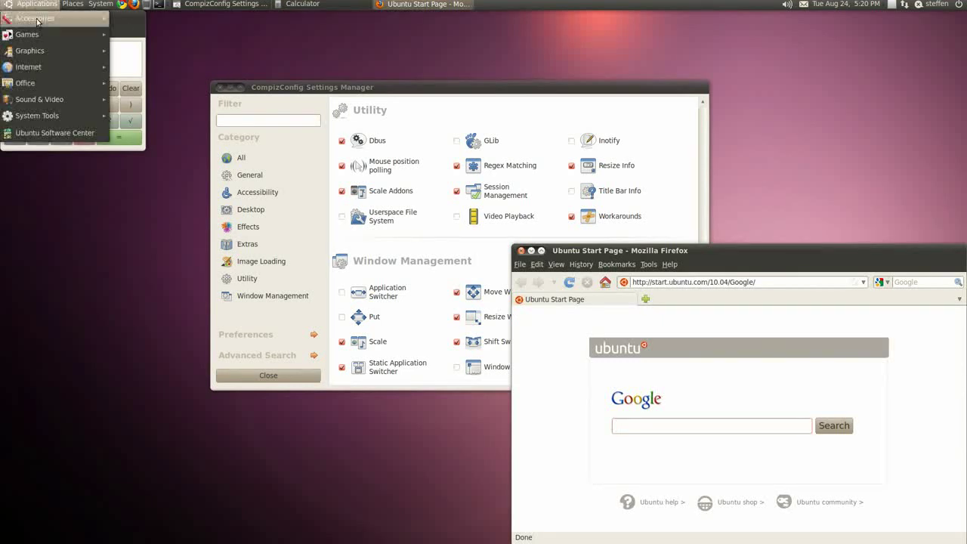
pyautogui.moveTo(42, 85)
pyautogui.moveTo(42, 101)
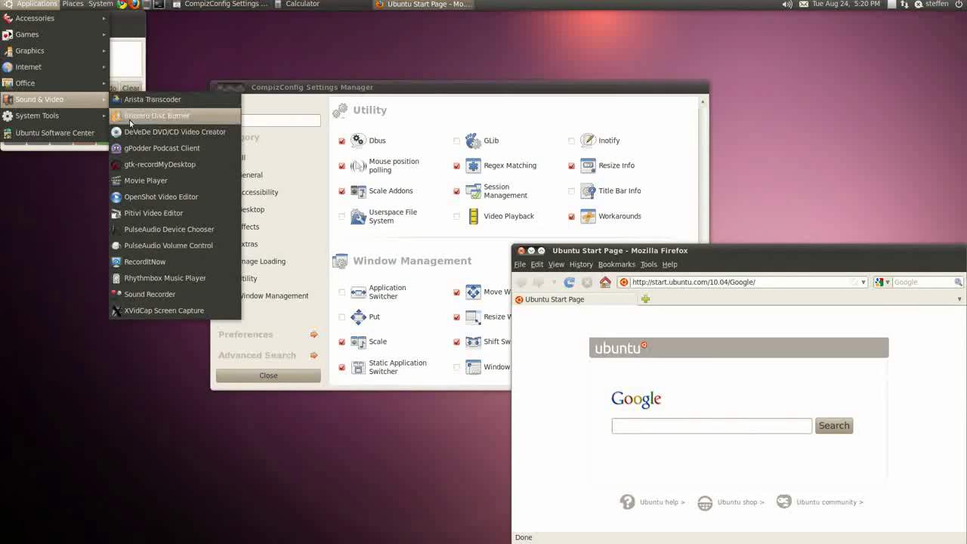
pyautogui.click(253, 185)
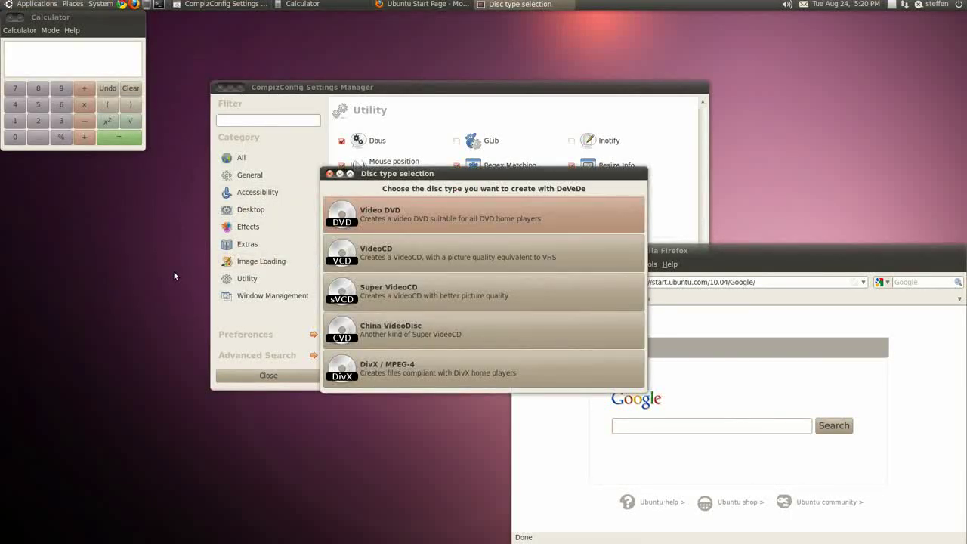
# Cycle through all open windows with Super+Tab in cover-flow, finishing on CompizConfig.
pyautogui.press('super+Tab')
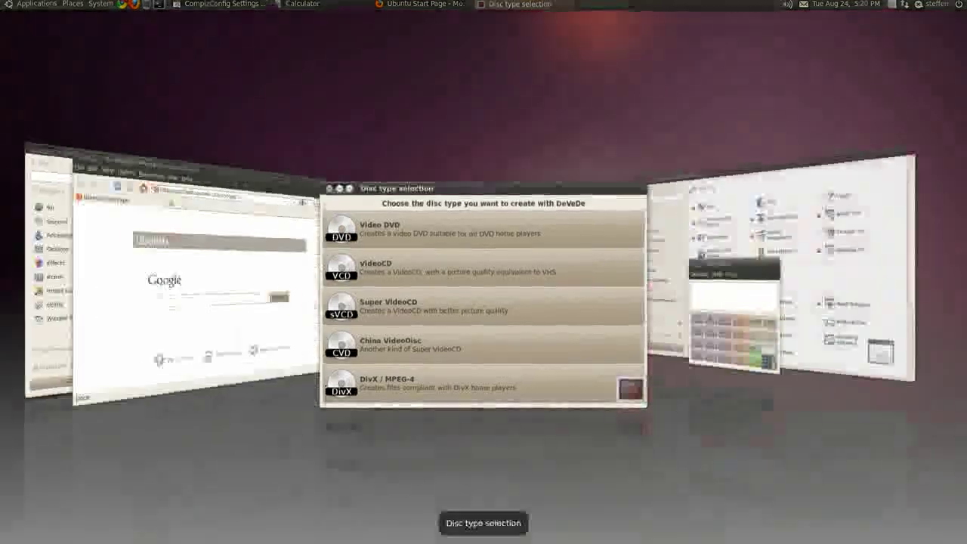
pyautogui.press('super+Tab')
pyautogui.press('super+Tab')
pyautogui.press('super+Tab')
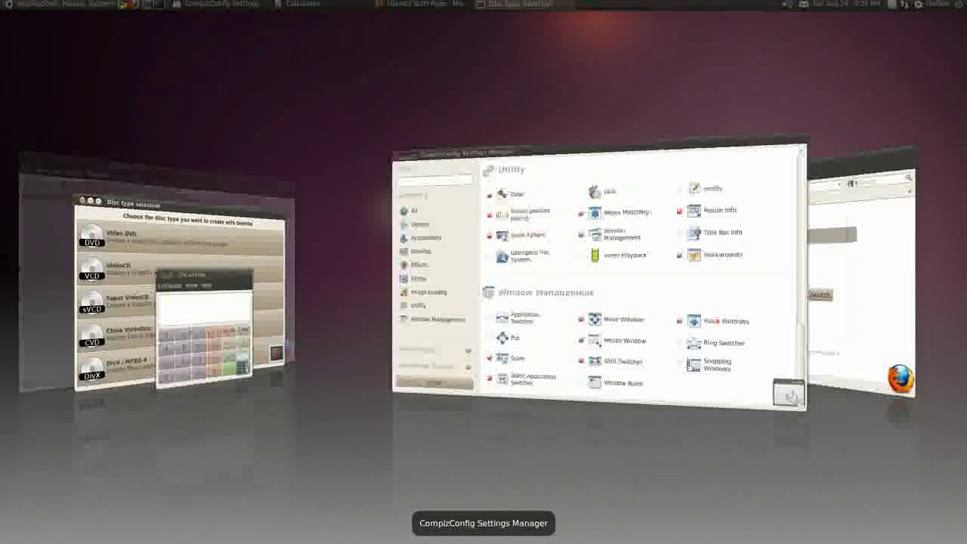
pyautogui.press('super+Tab')
pyautogui.press('super+Tab')
pyautogui.press('super+Tab')
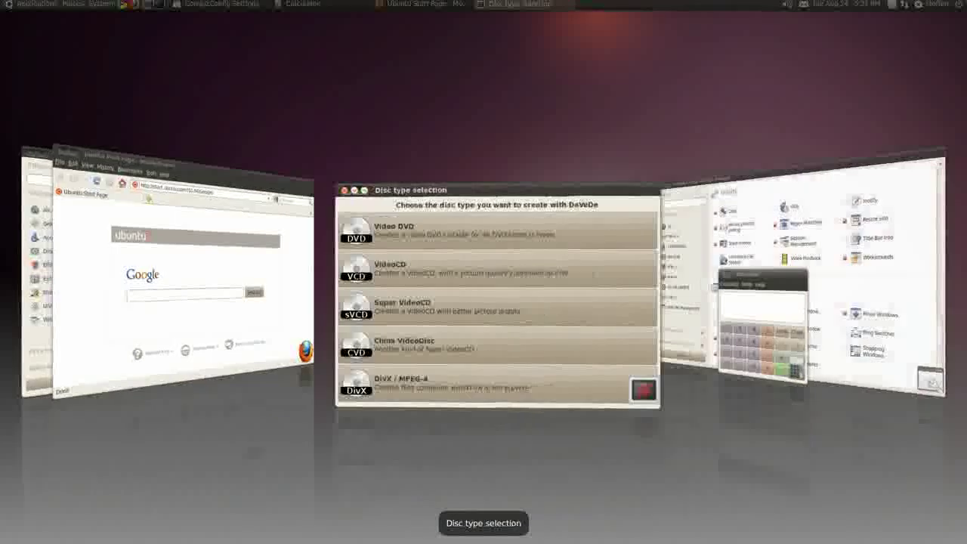
pyautogui.press('super+Tab')
pyautogui.press('super+Tab')
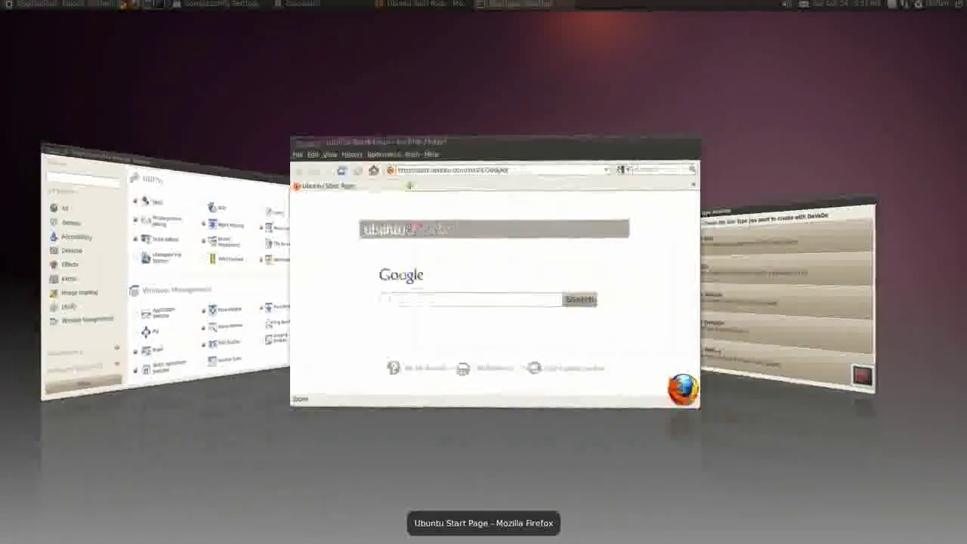
pyautogui.press('super+Tab')
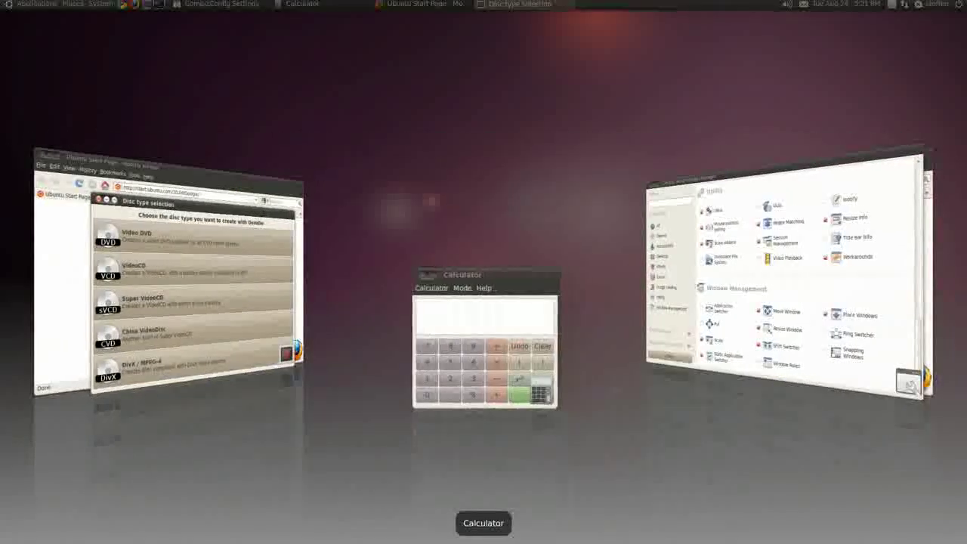
pyautogui.press('super+Tab')
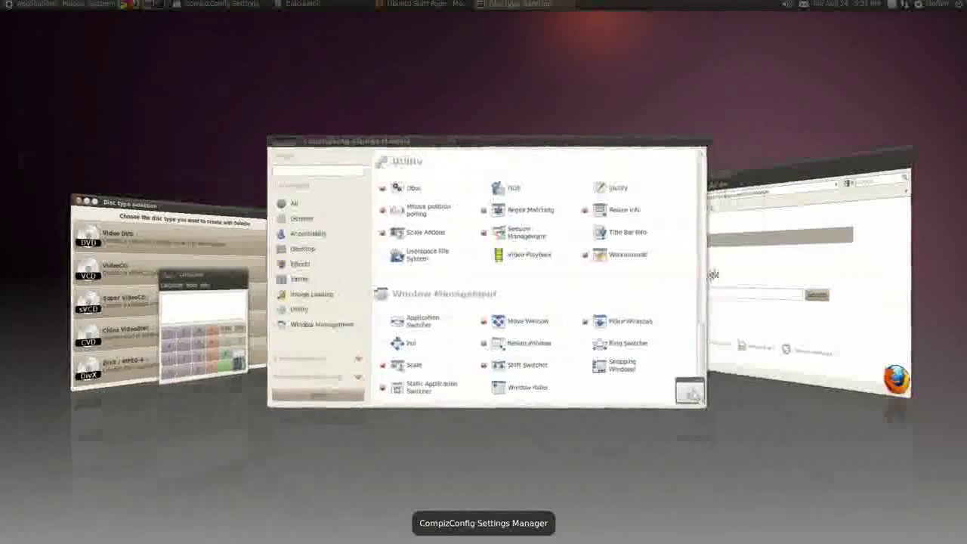
pyautogui.press('super+shift+Tab')
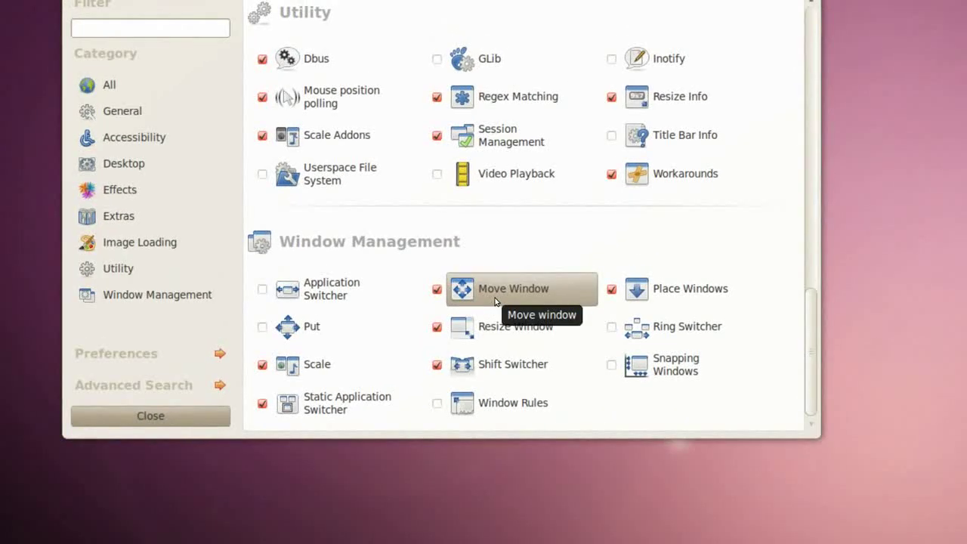
# In Move Window settings, try the opacity at 100 and 1, then set it to 42.
pyautogui.click(520, 286)
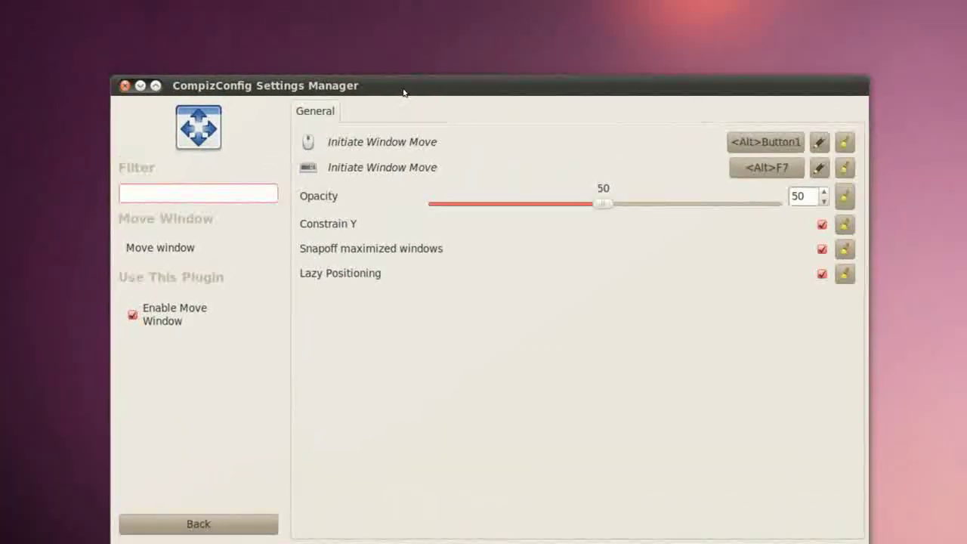
pyautogui.moveTo(422, 91); pyautogui.dragTo(411, 75)
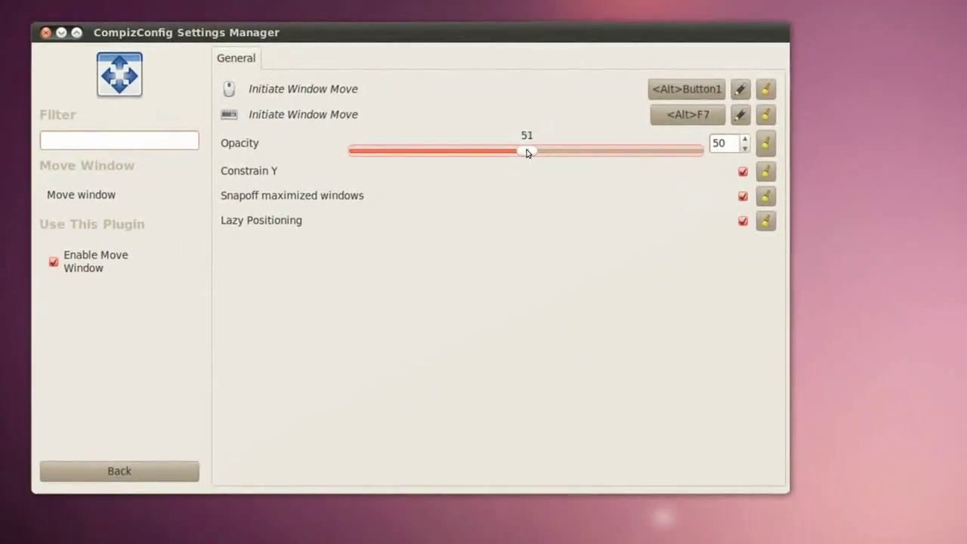
pyautogui.moveTo(526, 152); pyautogui.dragTo(693, 151)
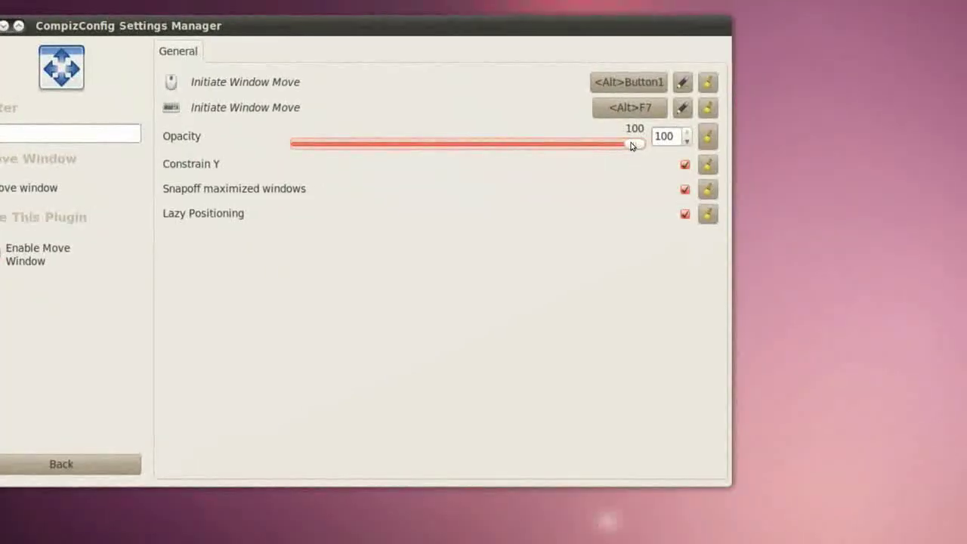
pyautogui.moveTo(632, 145); pyautogui.dragTo(400, 144)
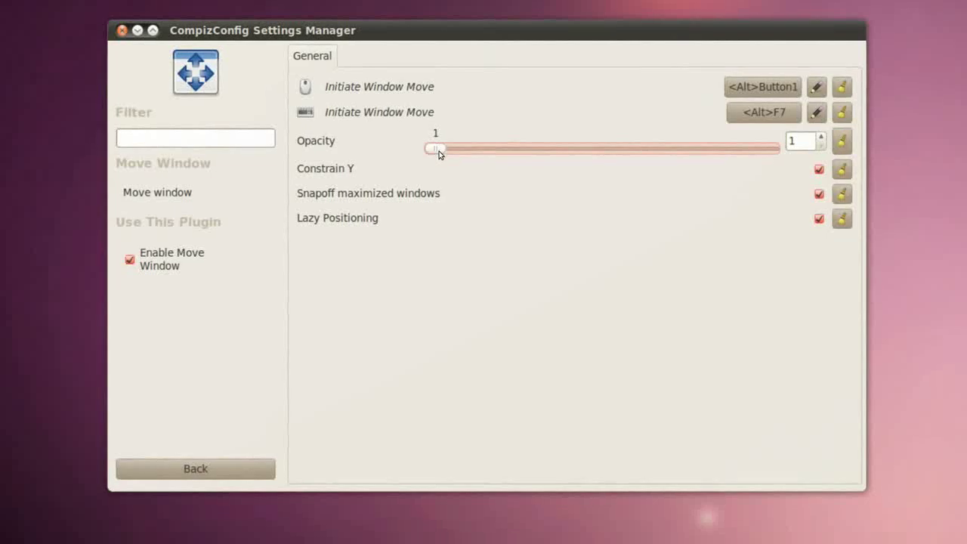
pyautogui.moveTo(441, 154); pyautogui.dragTo(579, 153)
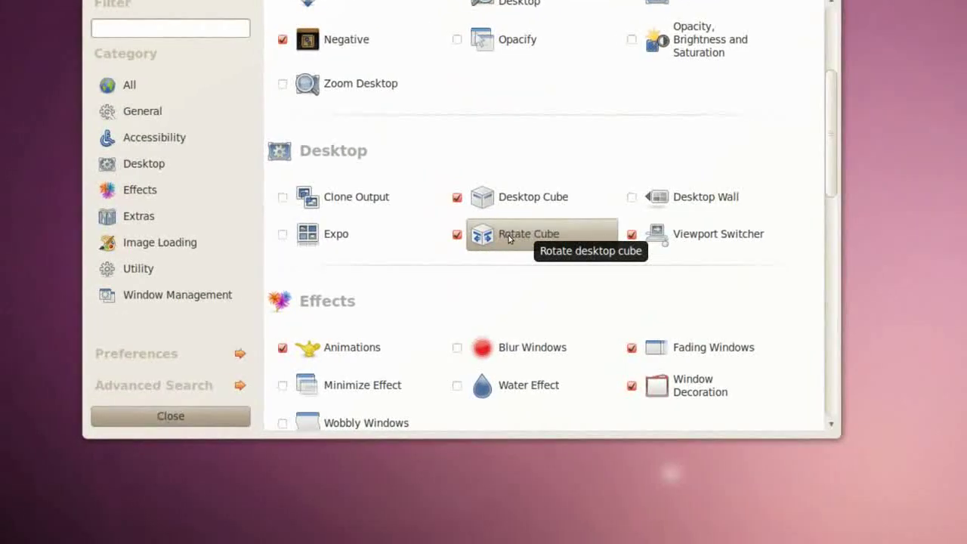
# Open the Rotate Cube settings and spin the cube right to another workspace with Ctrl+Alt+Right.
pyautogui.click(531, 238)
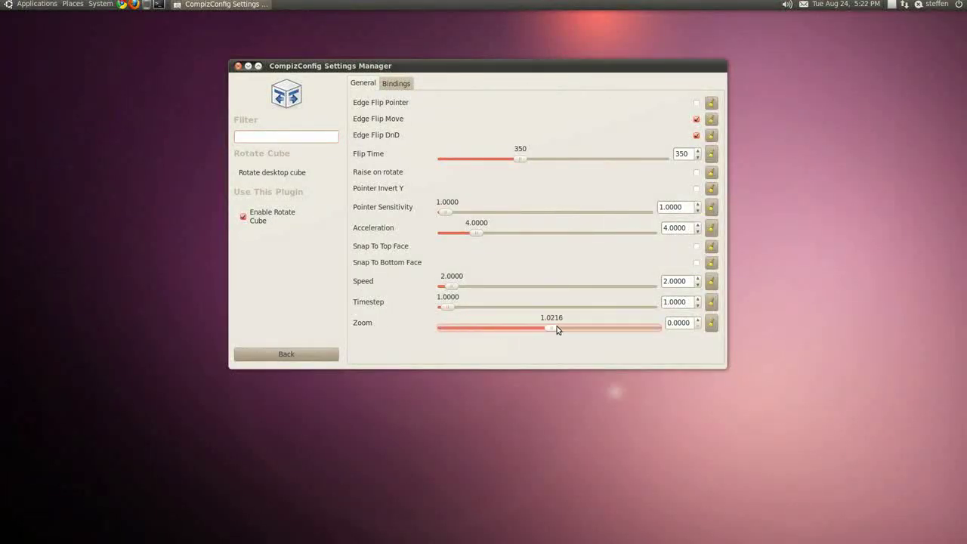
pyautogui.hotkey('ctrl', 'alt', 'Right')
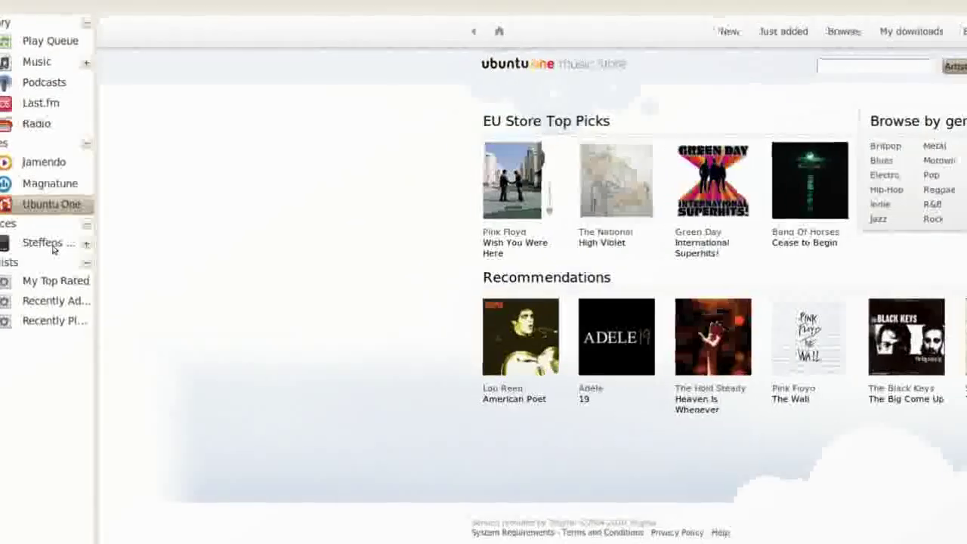
# Select the iPhone under Devices and scroll through its 202-track library.
pyautogui.click(46, 244)
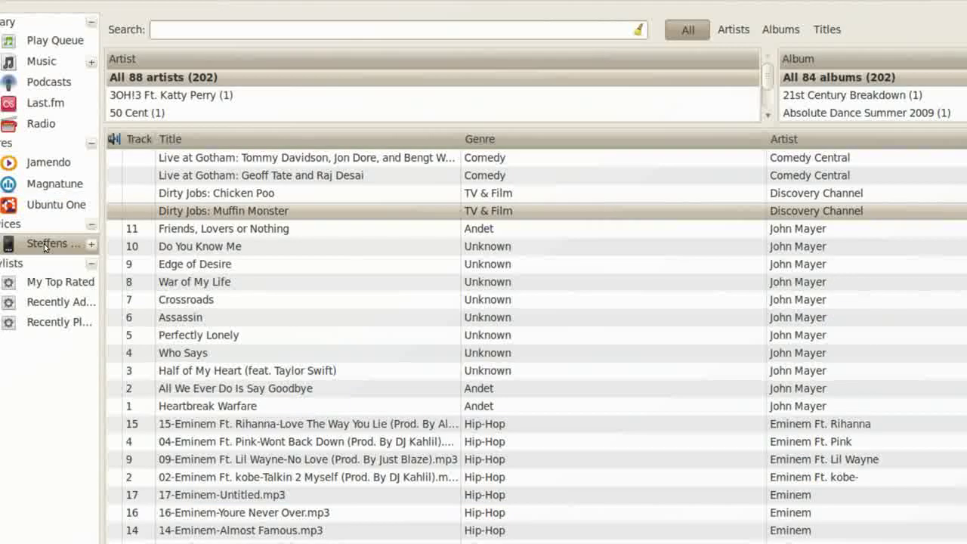
pyautogui.scroll(-8, 215, 270)
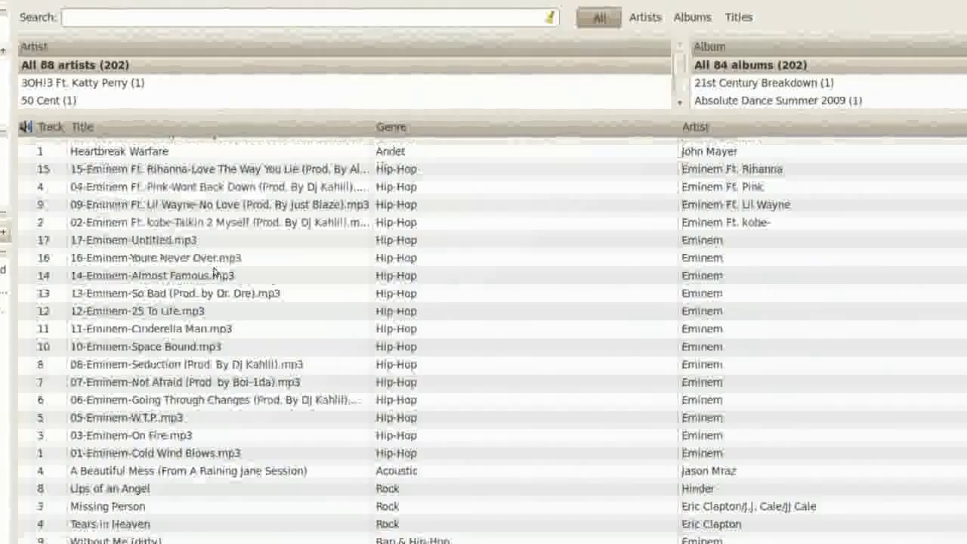
pyautogui.scroll(-5, 215, 271)
pyautogui.scroll(13, 215, 270)
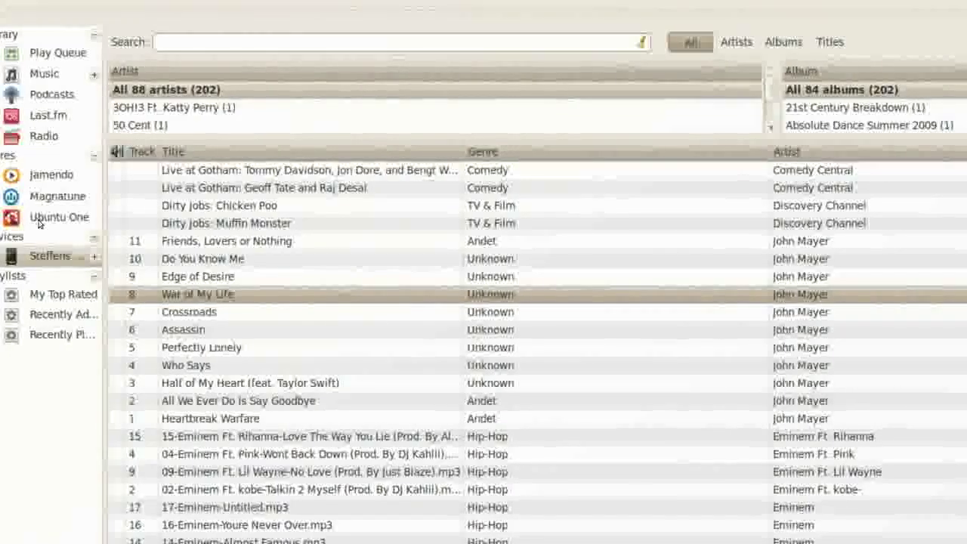
# Open the Ubuntu One Music Store, choose the Hip-Hop genre and scroll through its releases.
pyautogui.click(41, 222)
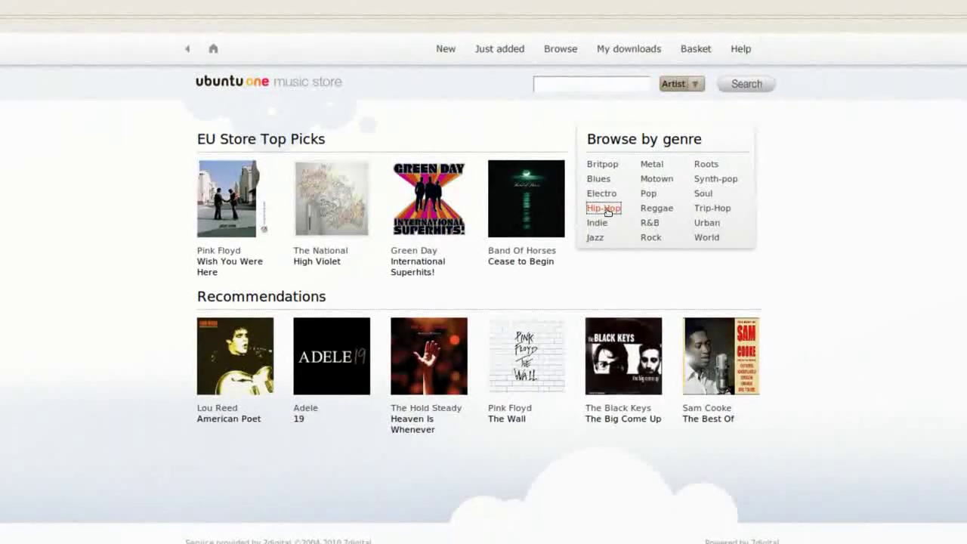
pyautogui.click(607, 212)
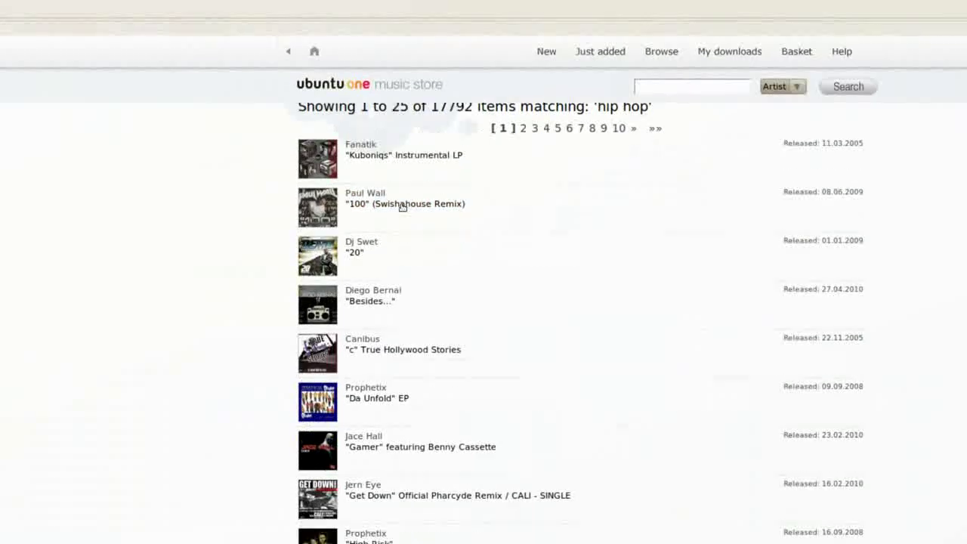
pyautogui.scroll(-5, 403, 206)
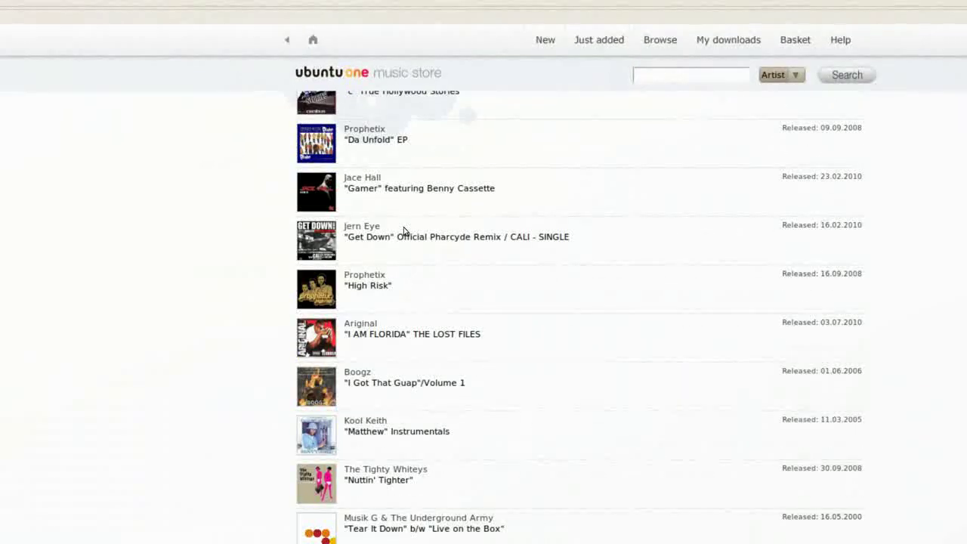
pyautogui.scroll(-8, 403, 231)
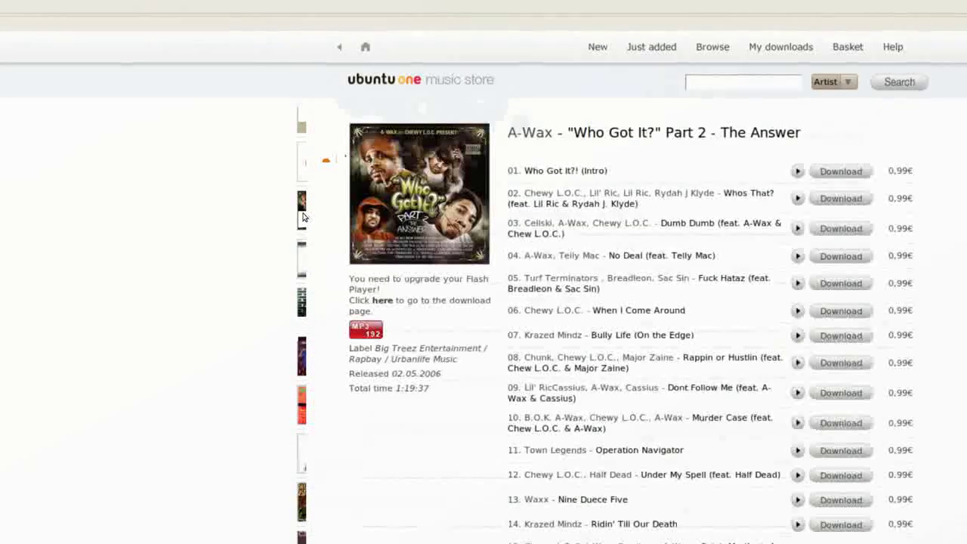
pyautogui.scroll(-2, 303, 217)
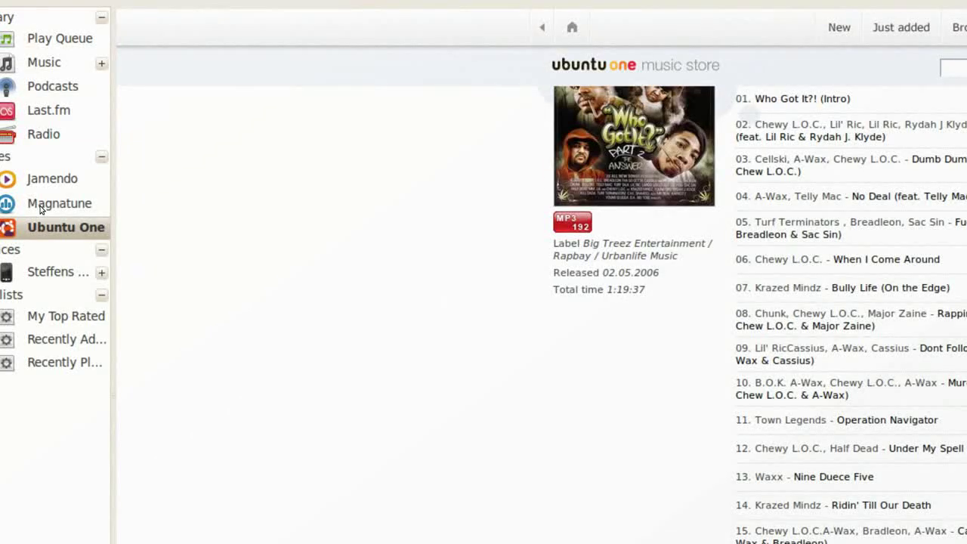
# Switch Rhythmbox to the Magnatune store to show its welcome page about the record label.
pyautogui.click(41, 209)
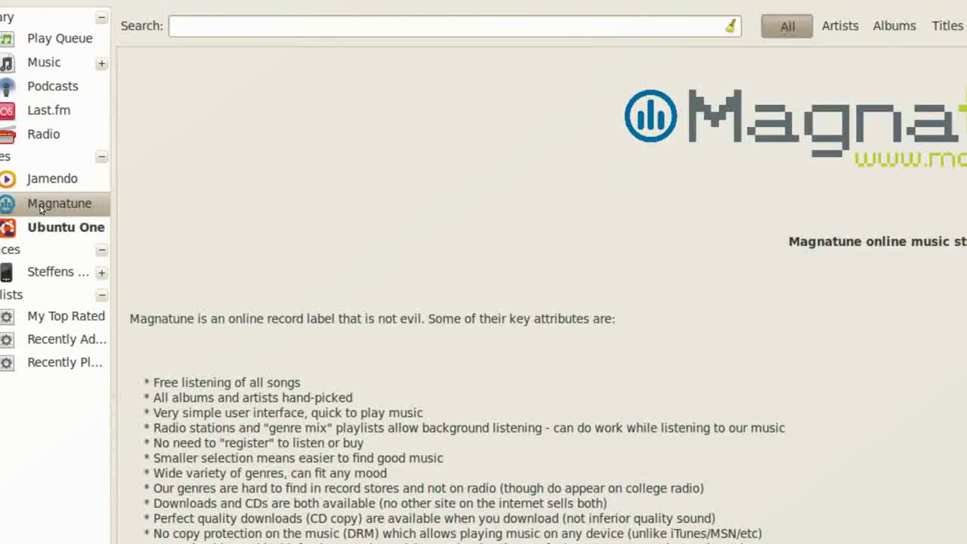